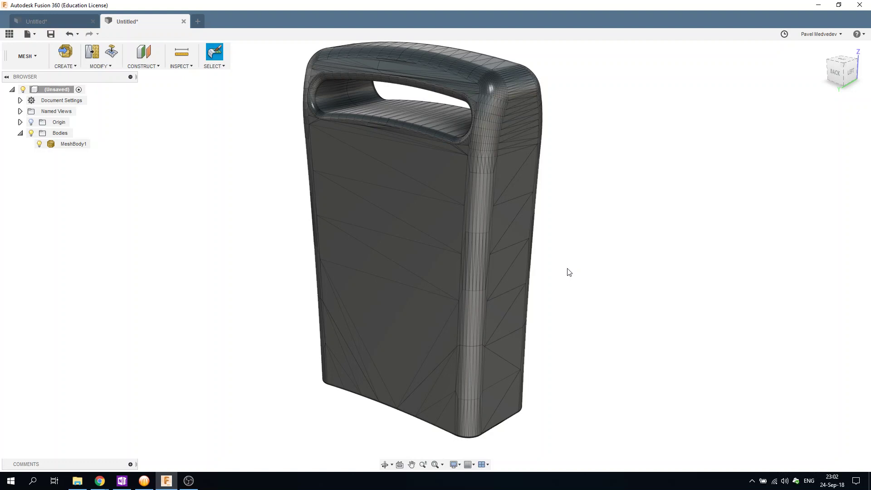
# Glance at the Modify menu, then orbit and zoom the handle mesh to view its back.
pyautogui.click(101, 67)
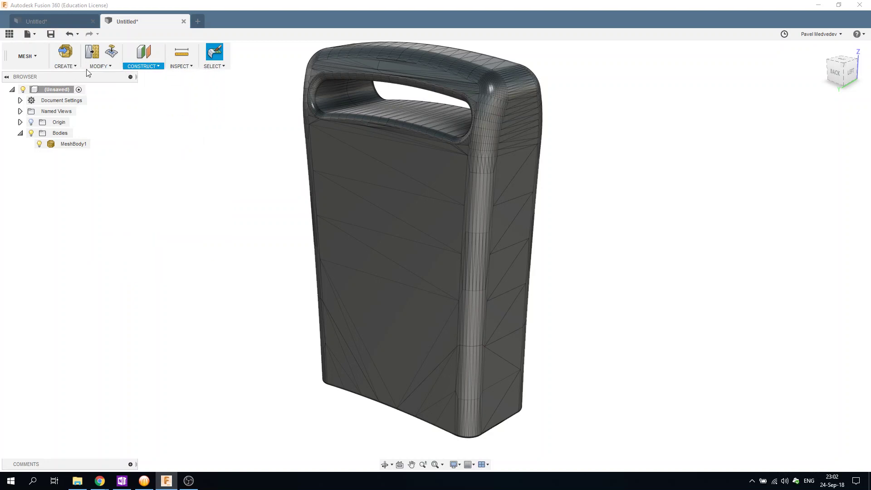
pyautogui.click(228, 107)
pyautogui.moveTo(601, 227)
pyautogui.keyDown('shift'); pyautogui.mouseDown(button='middle')
pyautogui.moveTo(636, 213)
pyautogui.moveTo(641, 142)
pyautogui.moveTo(634, 138)
pyautogui.moveTo(610, 216)
pyautogui.moveTo(595, 226)
pyautogui.mouseUp(button='middle'); pyautogui.keyUp('shift')
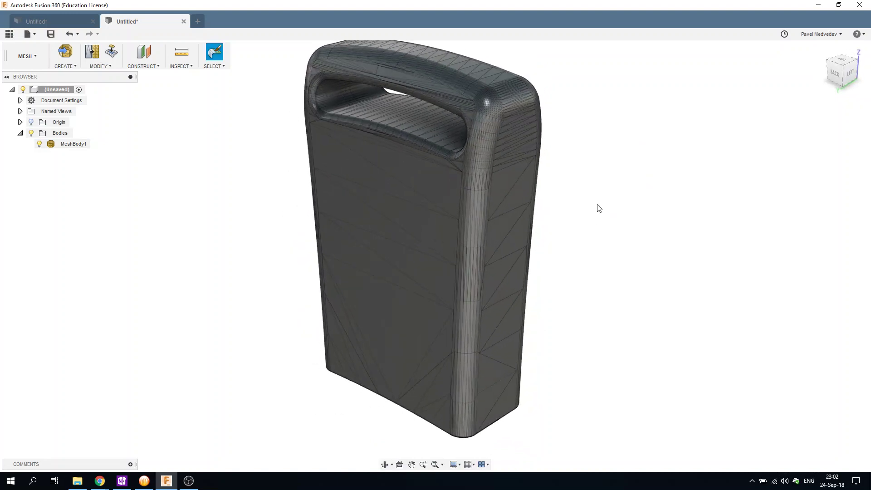
pyautogui.scroll(2, 612, 207)
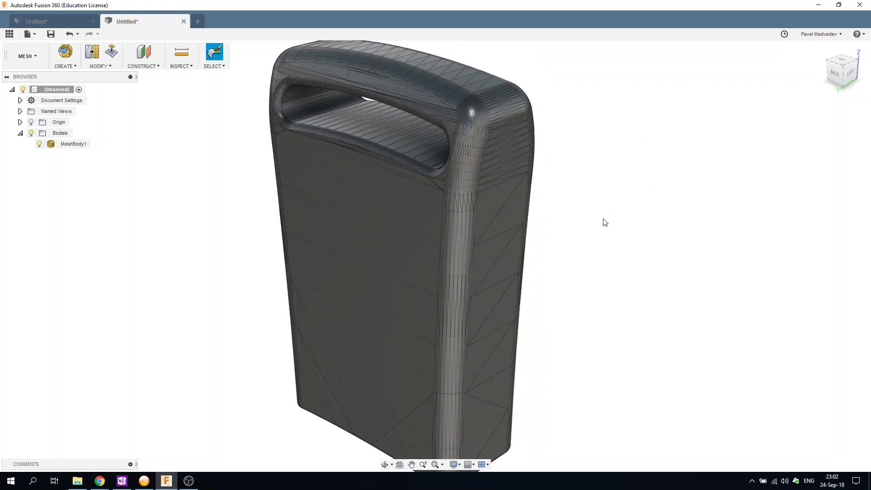
# Switch to the box-with-hole document and orbit to view the box top and hole.
pyautogui.click(45, 23)
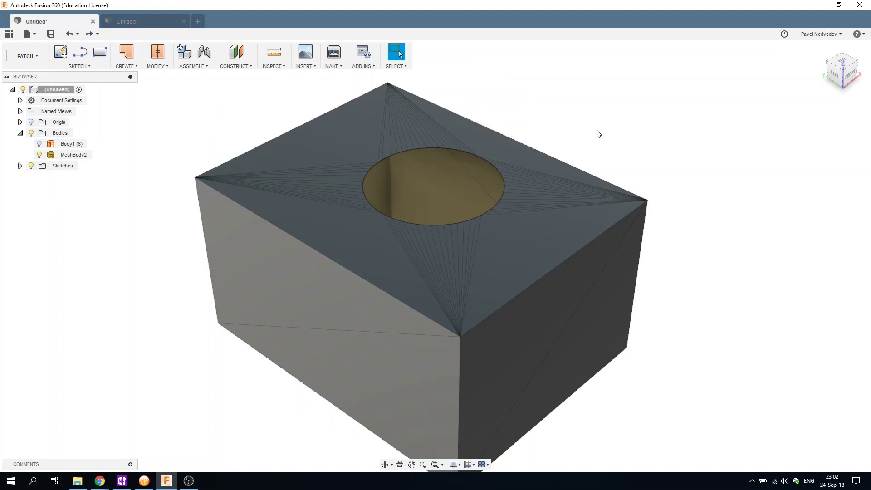
pyautogui.moveTo(569, 138)
pyautogui.keyDown('shift'); pyautogui.mouseDown(button='middle')
pyautogui.moveTo(642, 128)
pyautogui.moveTo(642, 155)
pyautogui.moveTo(652, 118)
pyautogui.mouseUp(button='middle'); pyautogui.keyUp('shift')
pyautogui.click(356, 194)
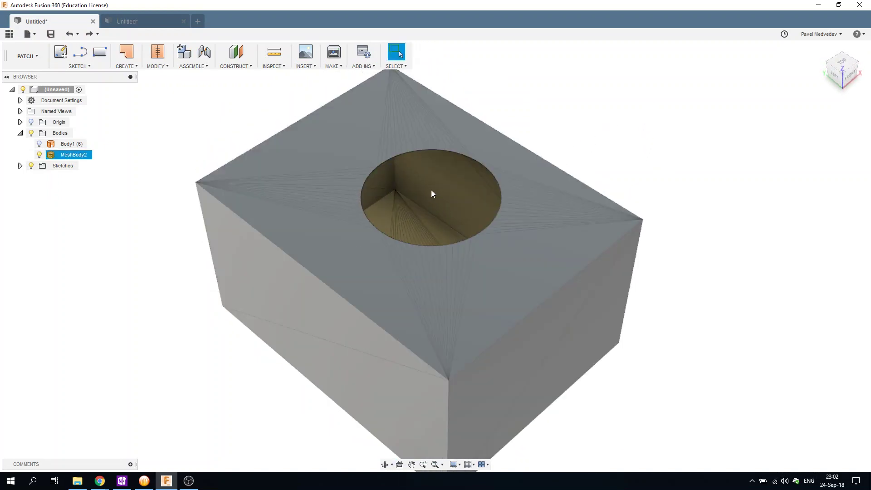
pyautogui.click(194, 165)
pyautogui.moveTo(629, 143)
pyautogui.keyDown('shift'); pyautogui.mouseDown(button='middle')
pyautogui.moveTo(647, 110)
pyautogui.moveTo(626, 118)
pyautogui.moveTo(614, 142)
pyautogui.moveTo(602, 132)
pyautogui.moveTo(602, 97)
pyautogui.moveTo(602, 107)
pyautogui.moveTo(594, 102)
pyautogui.mouseUp(button='middle'); pyautogui.keyUp('shift')
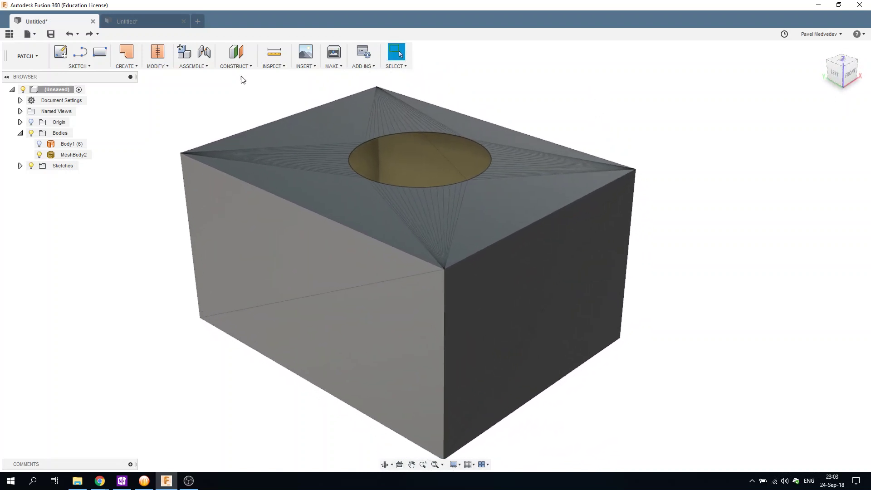
# Switch the workspace to MESH and open the Modify menu.
pyautogui.click(34, 55)
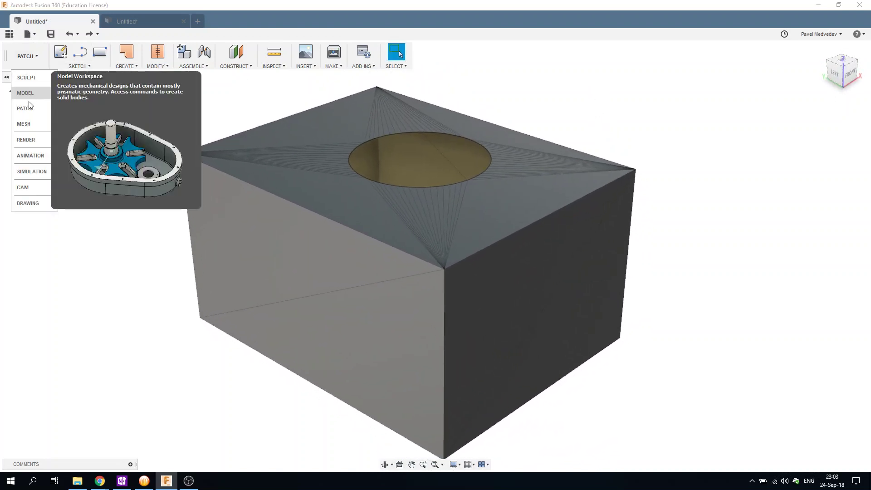
pyautogui.click(27, 109)
pyautogui.click(111, 66)
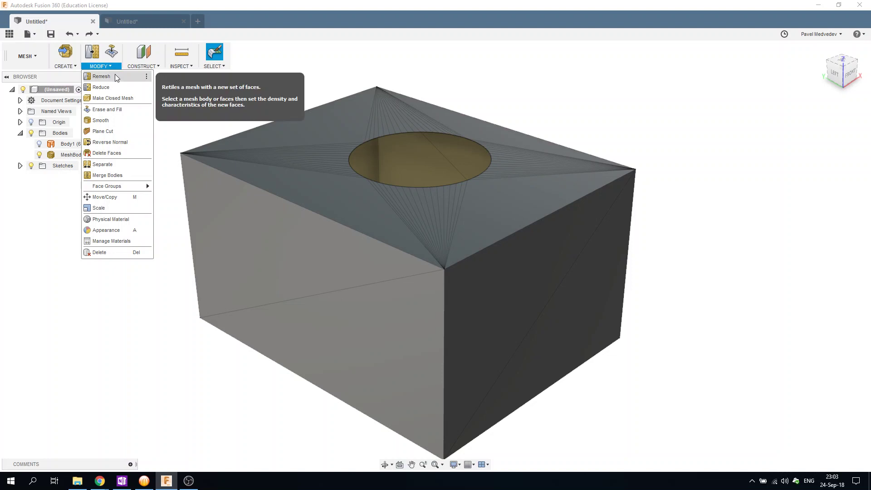
# Start an Adaptive remesh (density 0.474, shape preservation 0.800) and zoom into the box's hole.
pyautogui.click(115, 78)
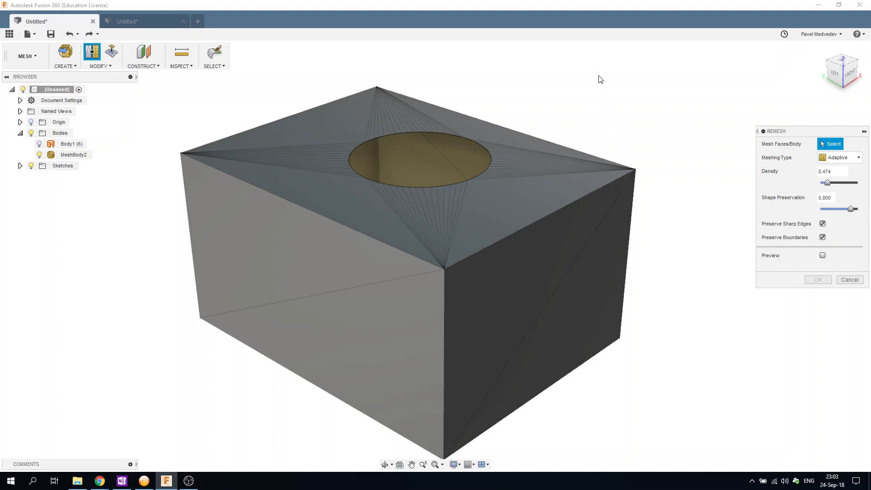
pyautogui.keyDown('shift'); pyautogui.moveTo(598, 78); pyautogui.dragTo(603, 81, button='middle'); pyautogui.keyUp('shift')
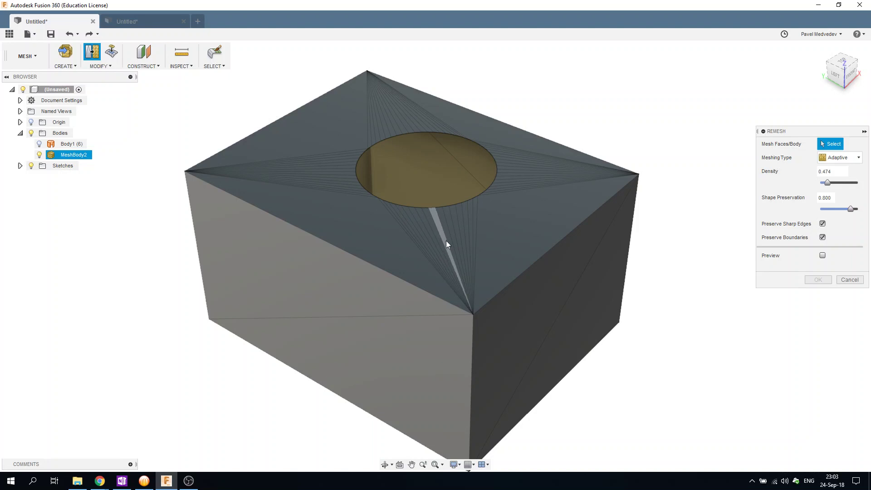
pyautogui.scroll(1, 446, 238)
pyautogui.scroll(3, 446, 239)
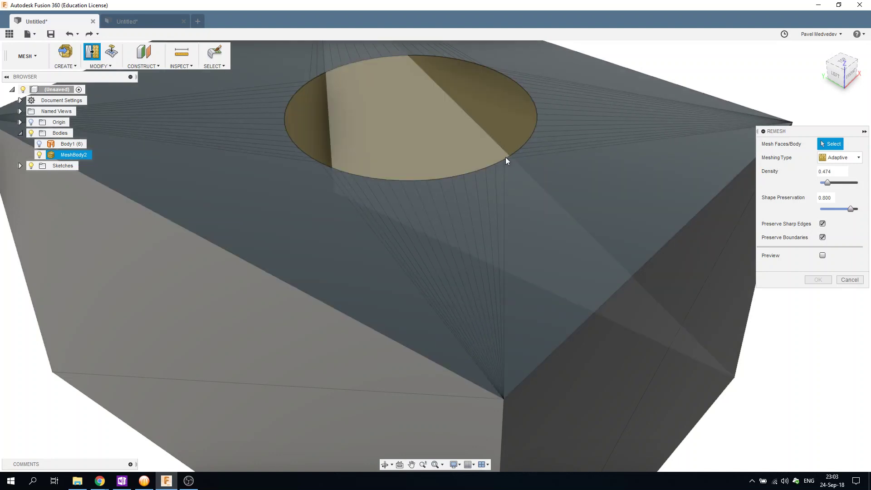
pyautogui.scroll(3, 496, 189)
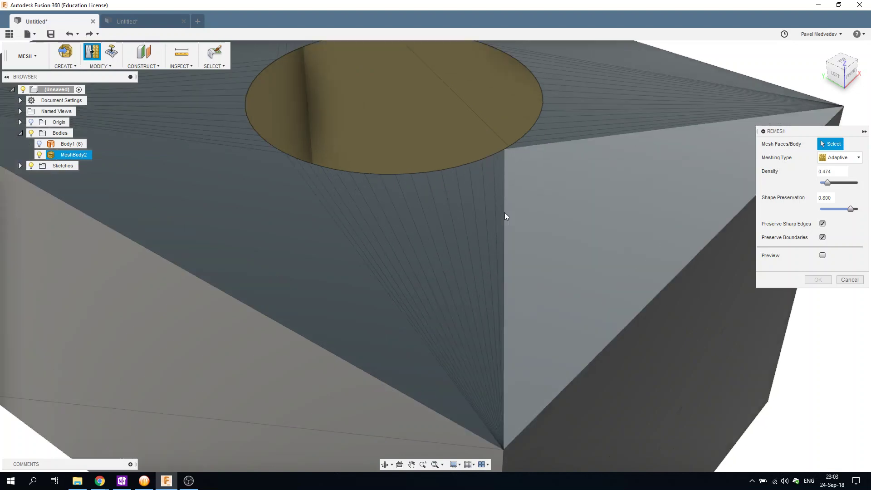
pyautogui.scroll(-5, 504, 213)
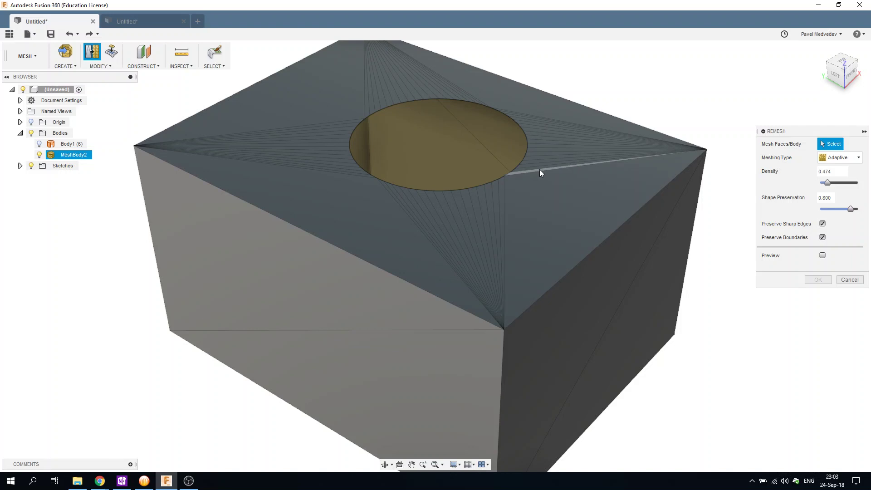
pyautogui.click(129, 23)
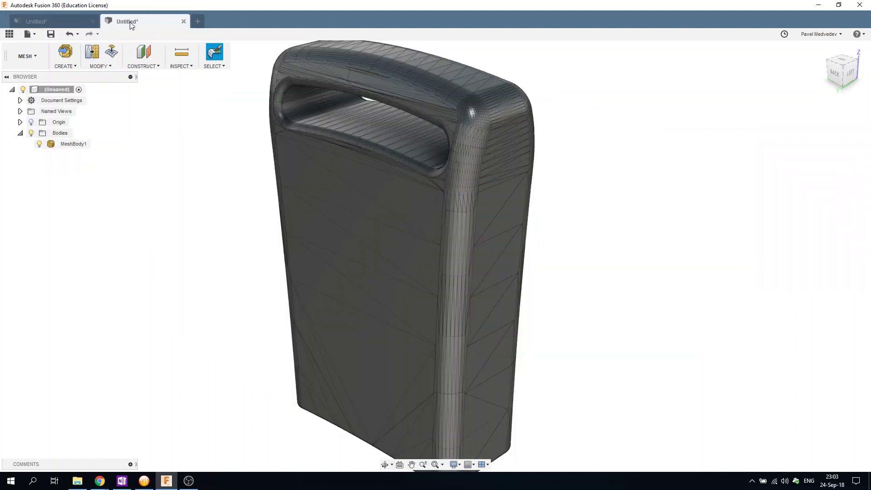
pyautogui.scroll(1, 571, 340)
pyautogui.scroll(-2, 592, 317)
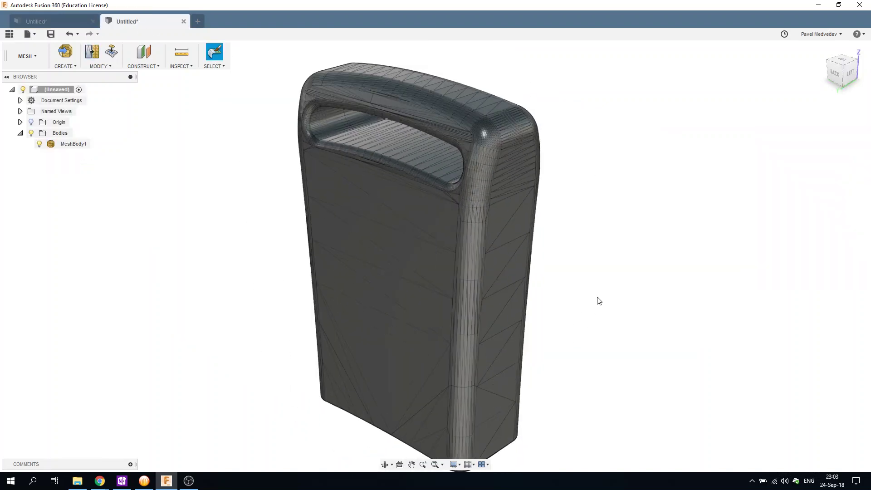
pyautogui.keyDown('shift'); pyautogui.moveTo(630, 302); pyautogui.dragTo(701, 283, button='middle'); pyautogui.keyUp('shift')
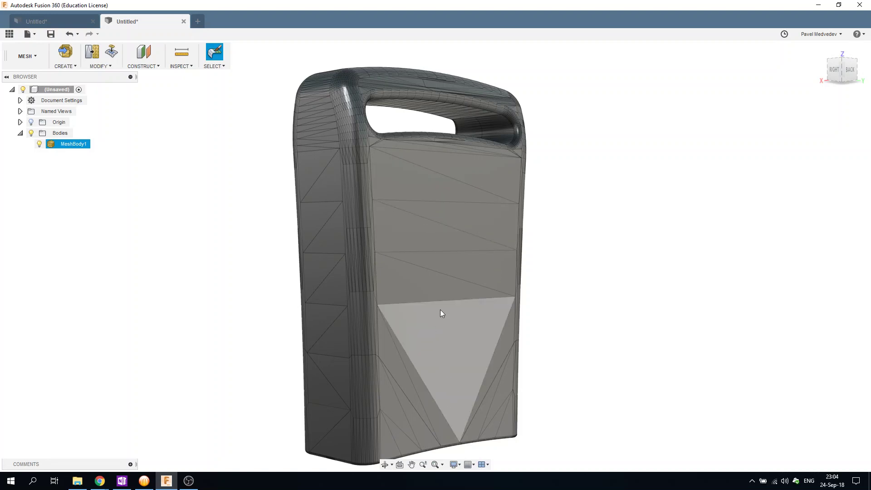
pyautogui.scroll(1, 424, 399)
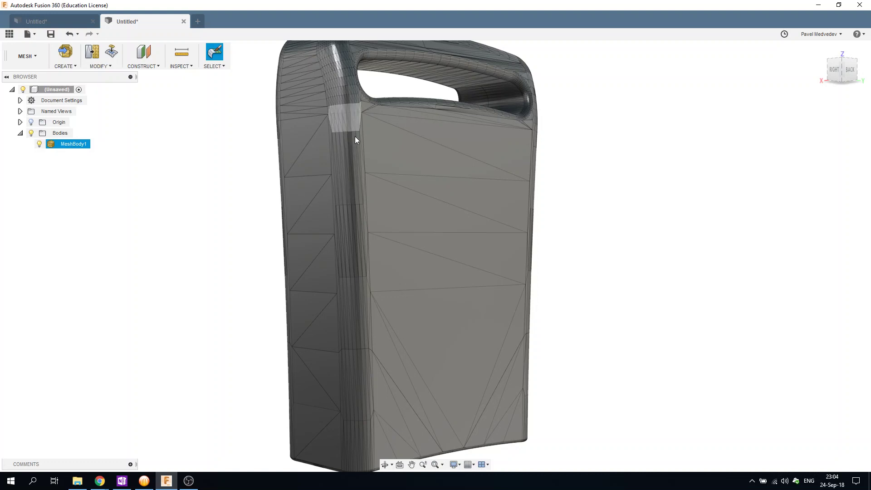
pyautogui.scroll(-3, 365, 164)
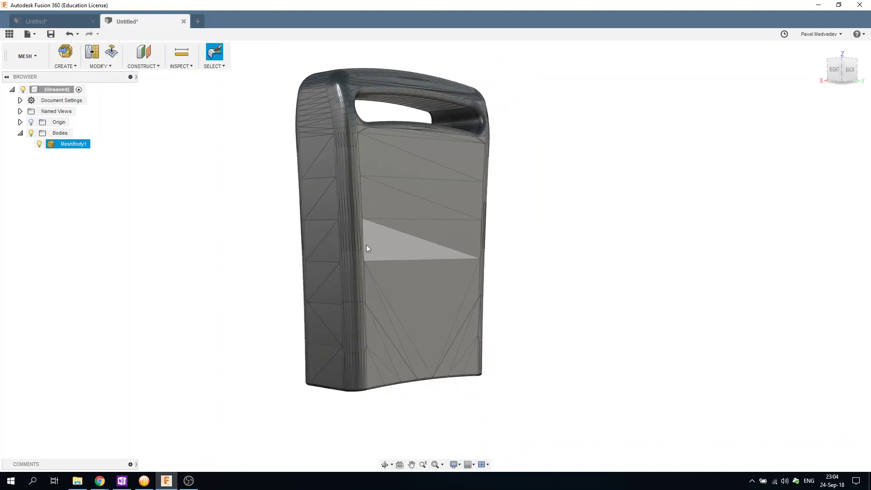
pyautogui.keyDown('shift'); pyautogui.moveTo(359, 168); pyautogui.dragTo(346, 179, button='middle'); pyautogui.keyUp('shift')
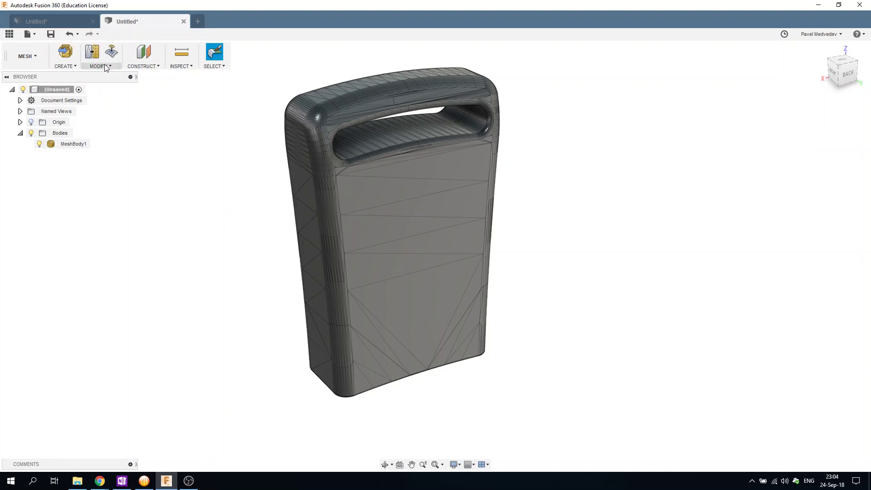
pyautogui.click(71, 144)
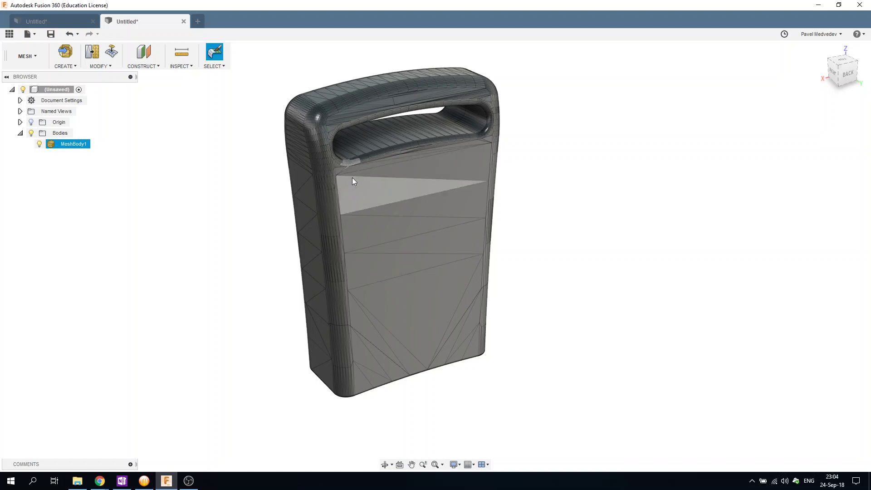
pyautogui.click(273, 143)
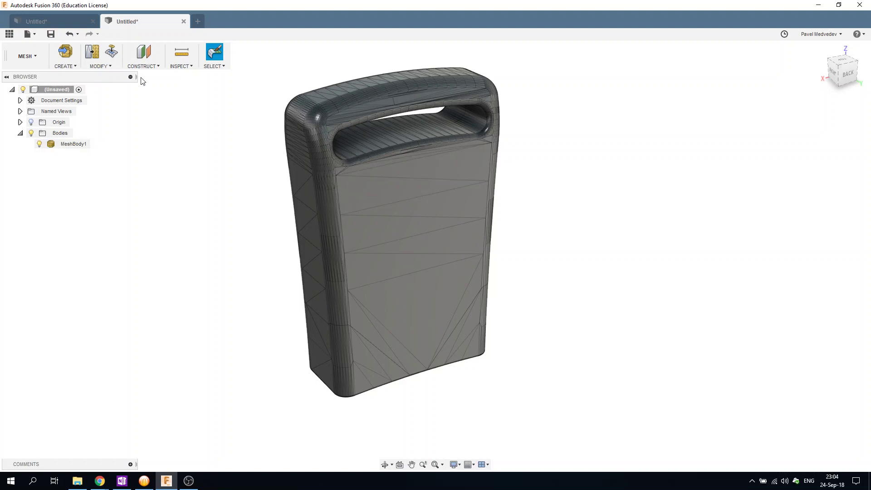
# Trial a previewed handle remesh at density 0.5 without boundary or sharp-edge preservation, then cancel it.
pyautogui.click(96, 65)
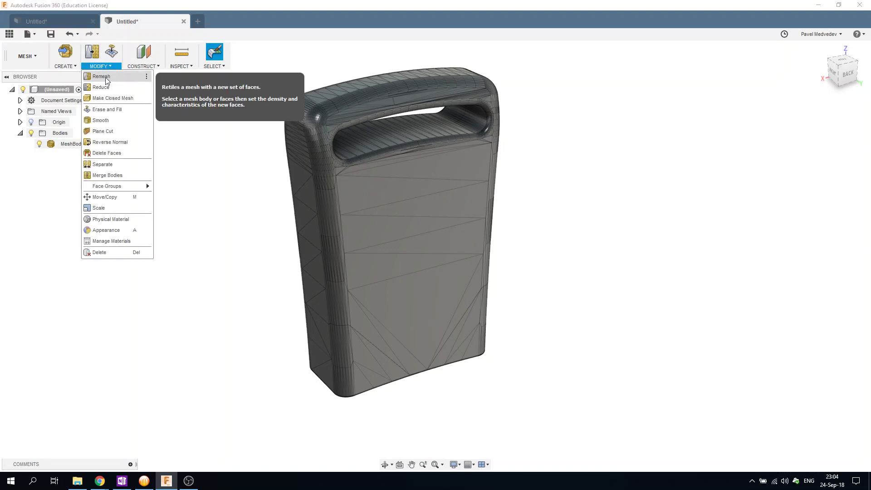
pyautogui.click(101, 76)
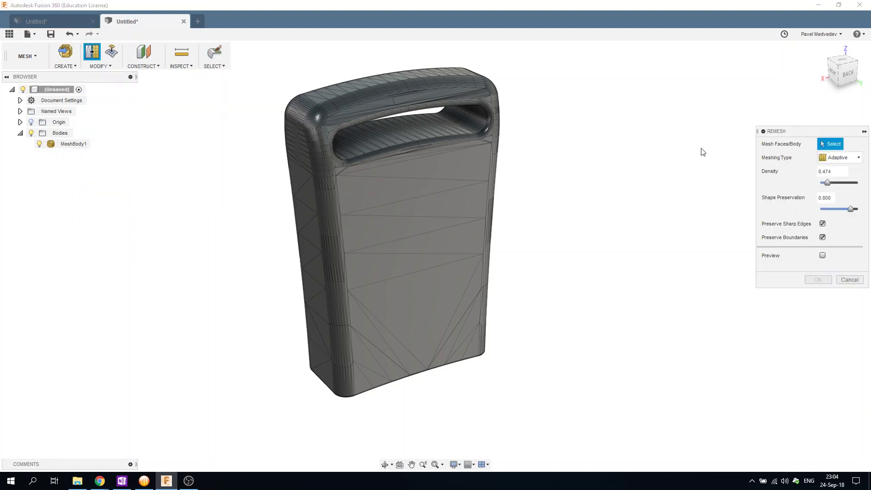
pyautogui.click(822, 255)
pyautogui.click(823, 237)
pyautogui.click(822, 224)
pyautogui.moveTo(834, 171); pyautogui.dragTo(811, 171)
pyautogui.write('0.5')
pyautogui.click(849, 280)
# Remesh MeshBody1 with Preserve Boundaries off, and orbit and zoom to inspect the preview.
pyautogui.click(72, 144)
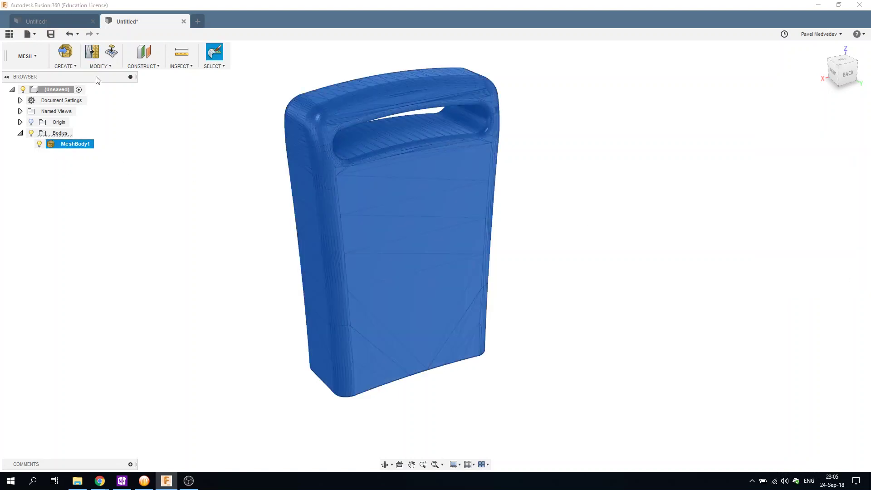
pyautogui.click(99, 67)
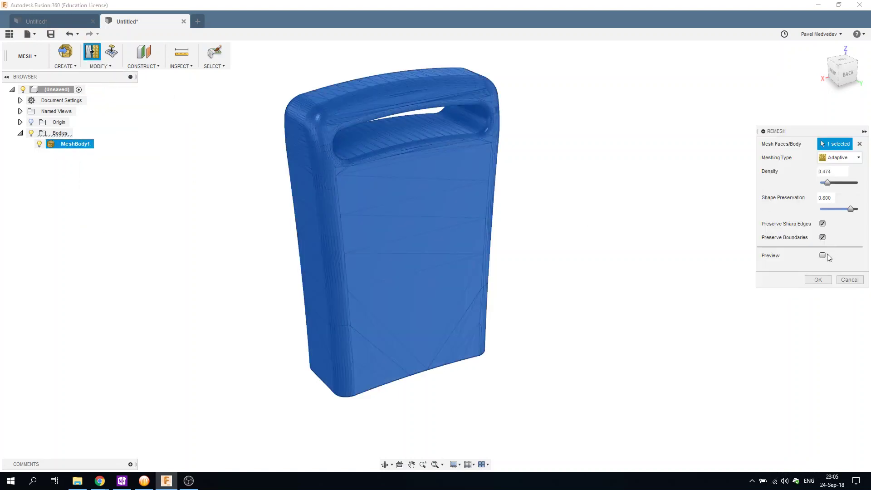
pyautogui.click(822, 237)
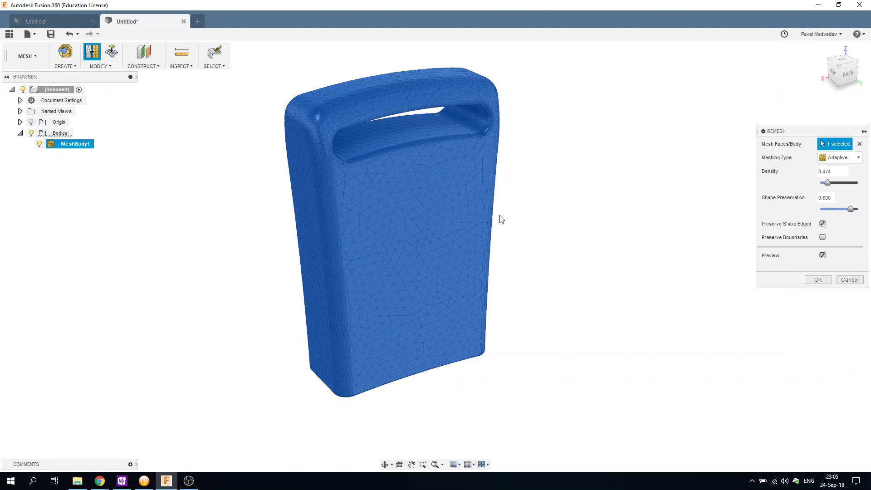
pyautogui.keyDown('shift'); pyautogui.moveTo(344, 195); pyautogui.dragTo(474, 230, button='middle'); pyautogui.keyUp('shift')
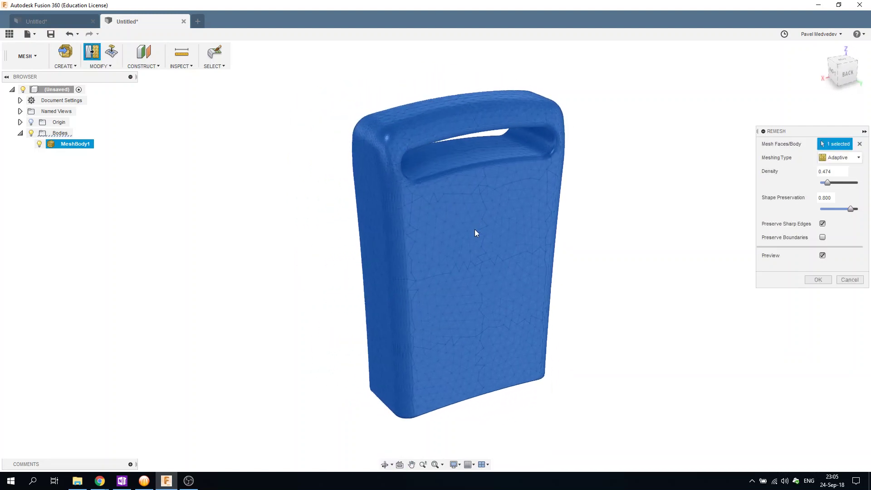
pyautogui.scroll(2, 431, 182)
pyautogui.scroll(1, 446, 170)
pyautogui.scroll(2, 468, 158)
pyautogui.scroll(1, 416, 169)
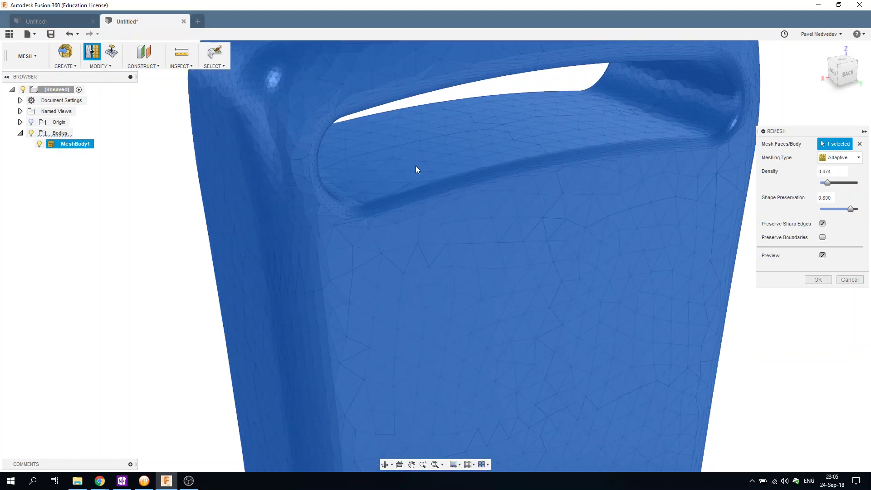
pyautogui.scroll(-1, 415, 169)
pyautogui.moveTo(416, 169)
pyautogui.keyDown('shift'); pyautogui.mouseDown(button='middle')
pyautogui.moveTo(438, 164)
pyautogui.moveTo(483, 35)
pyautogui.moveTo(498, 43)
pyautogui.moveTo(519, 128)
pyautogui.moveTo(570, 138)
pyautogui.moveTo(560, 235)
pyautogui.moveTo(436, 268)
pyautogui.moveTo(453, 275)
pyautogui.mouseUp(button='middle'); pyautogui.keyUp('shift')
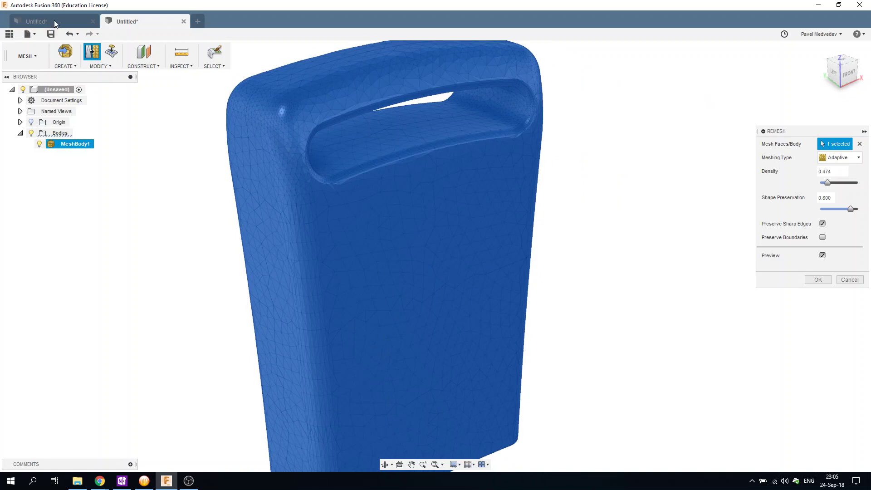
# Cancel the handle remesh, undo it with Ctrl+Z, and return to the box-with-hole document.
pyautogui.click(850, 282)
pyautogui.hotkey('ctrl', 'Tab')
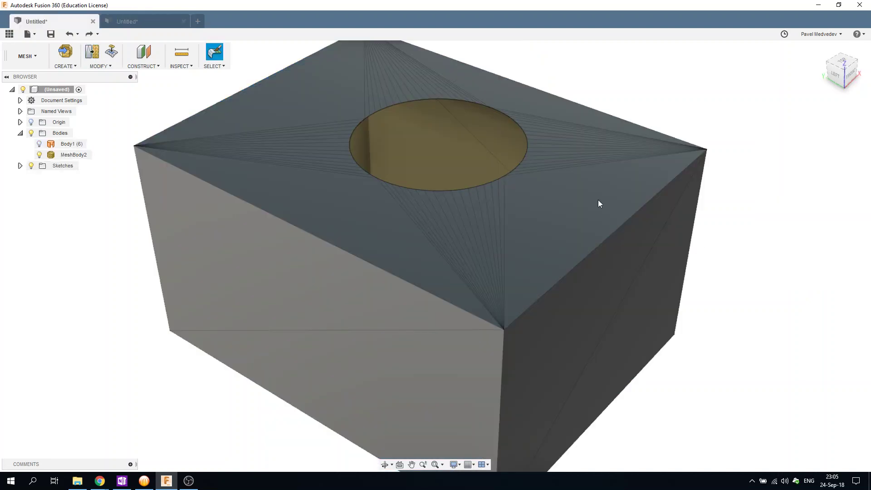
pyautogui.click(146, 26)
pyautogui.click(590, 214)
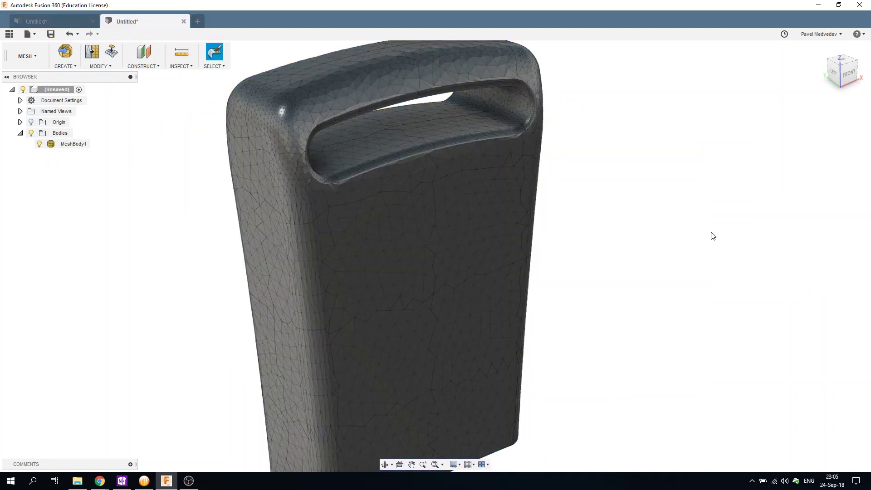
pyautogui.hotkey('ctrl', 'z')
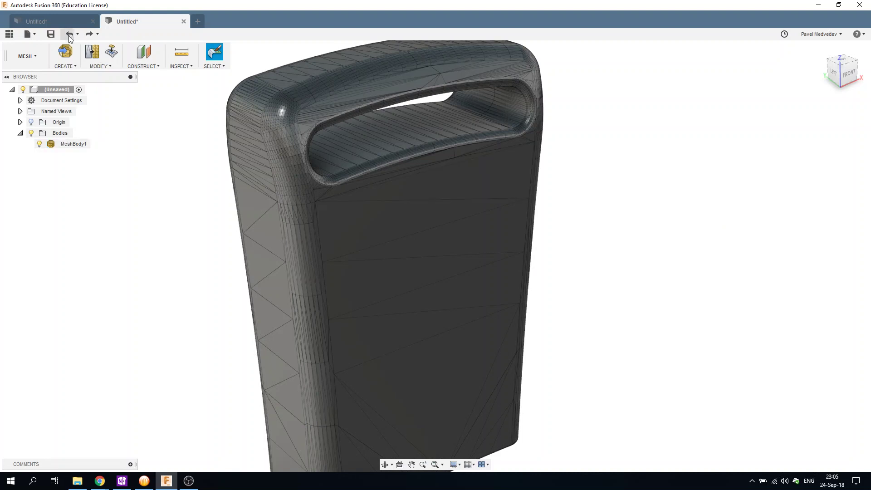
pyautogui.click(45, 25)
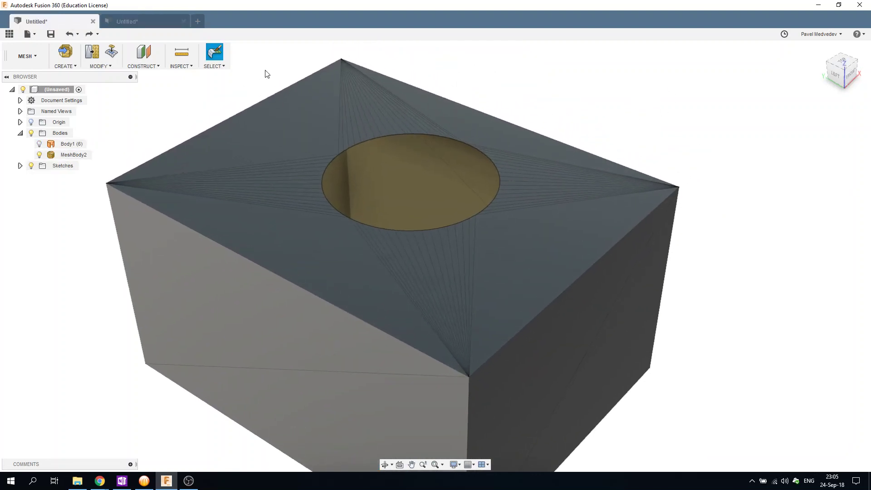
# Select MeshBody2 in the browser and start Remesh on it.
pyautogui.click(101, 66)
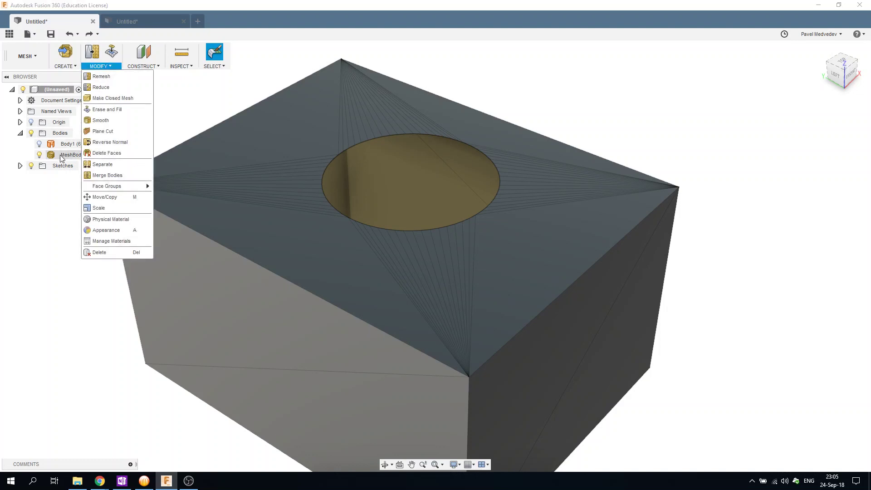
pyautogui.click(63, 155)
pyautogui.click(97, 73)
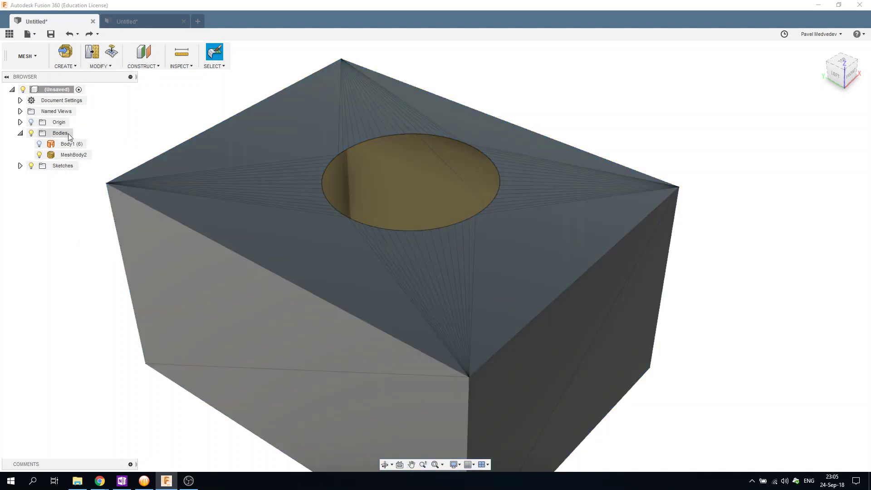
pyautogui.click(64, 155)
pyautogui.click(107, 66)
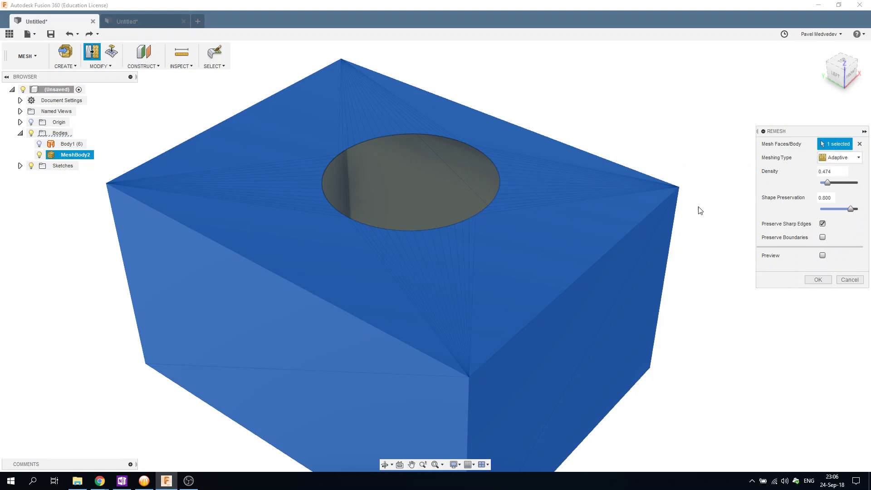
# Enable Remesh preview and set the meshing type to Uniform.
pyautogui.click(822, 256)
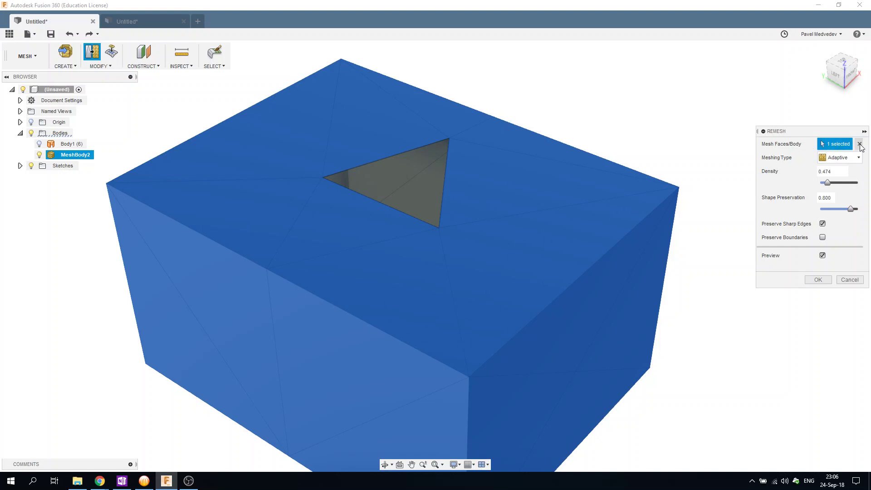
pyautogui.click(840, 157)
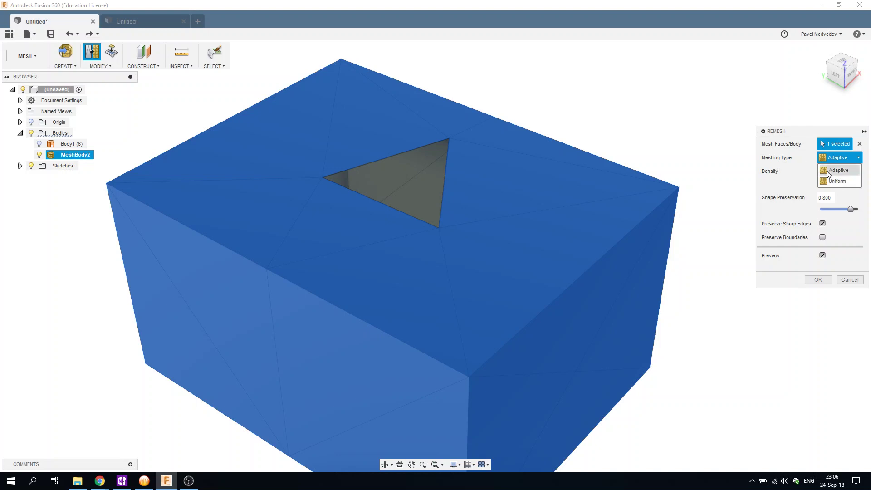
pyautogui.click(843, 183)
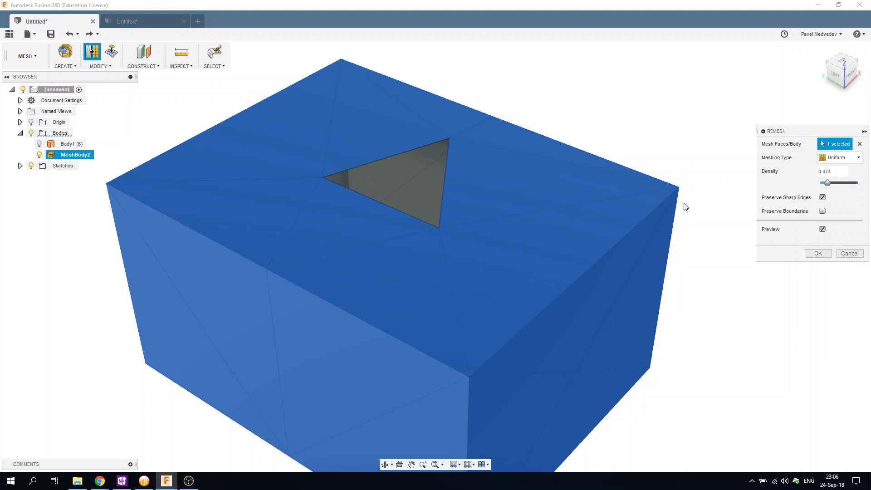
pyautogui.scroll(-2, 619, 131)
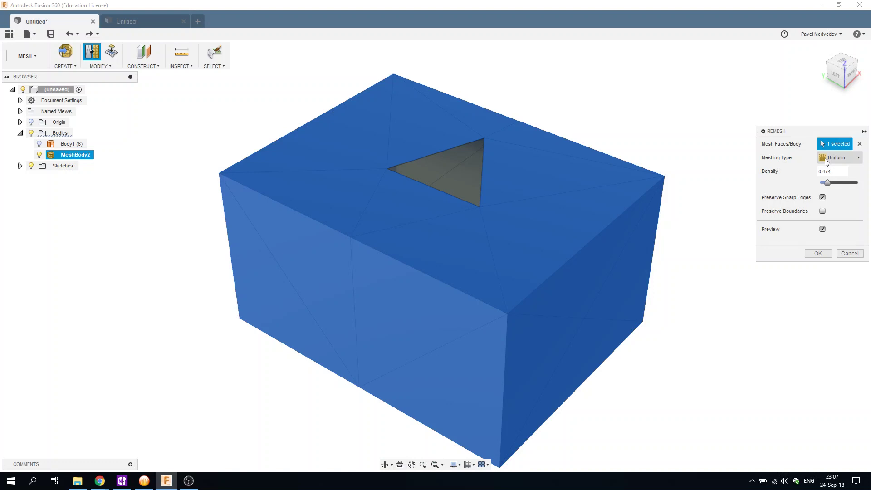
# Change the Remesh meshing type from Uniform back to Adaptive.
pyautogui.click(826, 162)
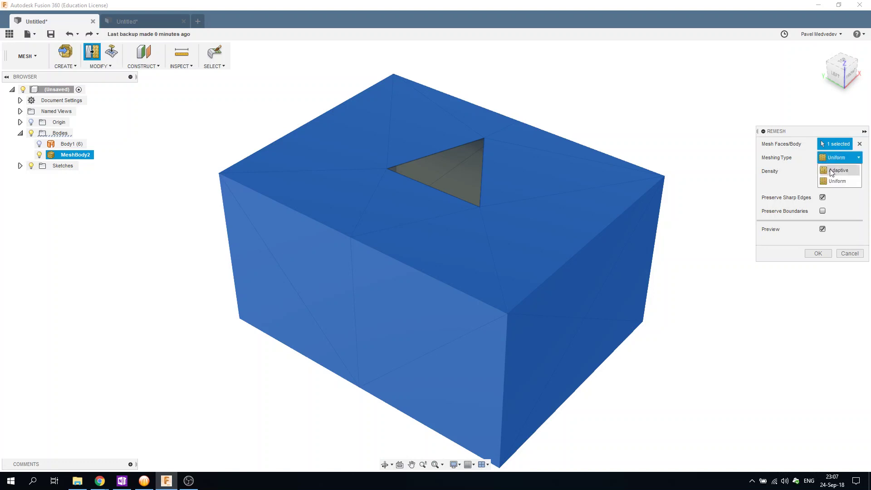
pyautogui.click(832, 170)
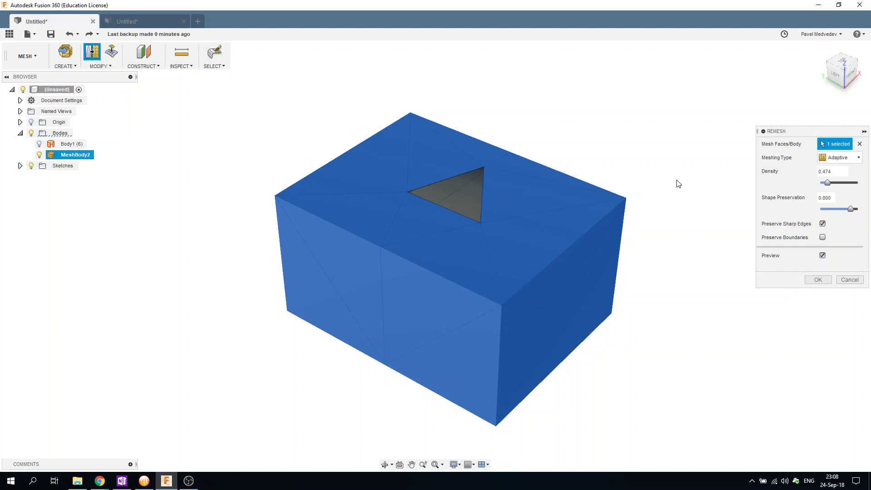
# Replace the Remesh Density value 0.474 with 0.5.
pyautogui.doubleClick(823, 171)
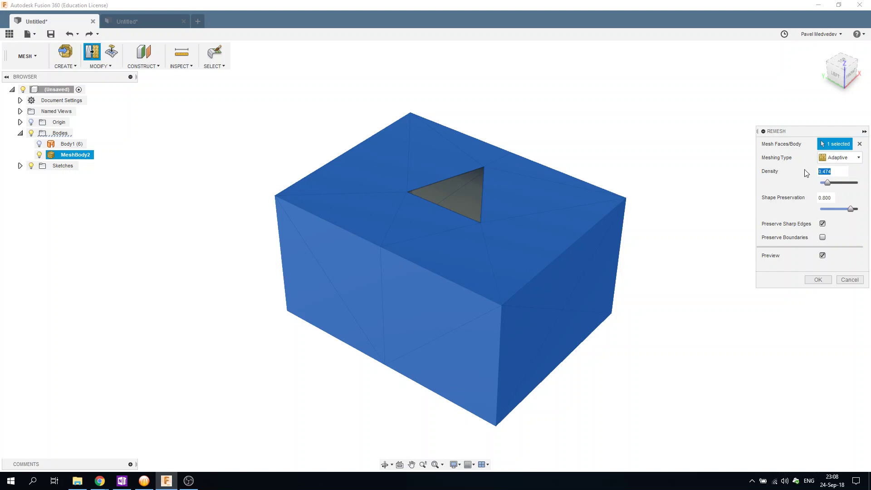
pyautogui.write('0.5')
# Compare the 0.5-density preview with Preserve Sharp Edges turned off, then on again.
pyautogui.keyDown('shift'); pyautogui.moveTo(547, 281); pyautogui.dragTo(558, 230, button='middle'); pyautogui.keyUp('shift')
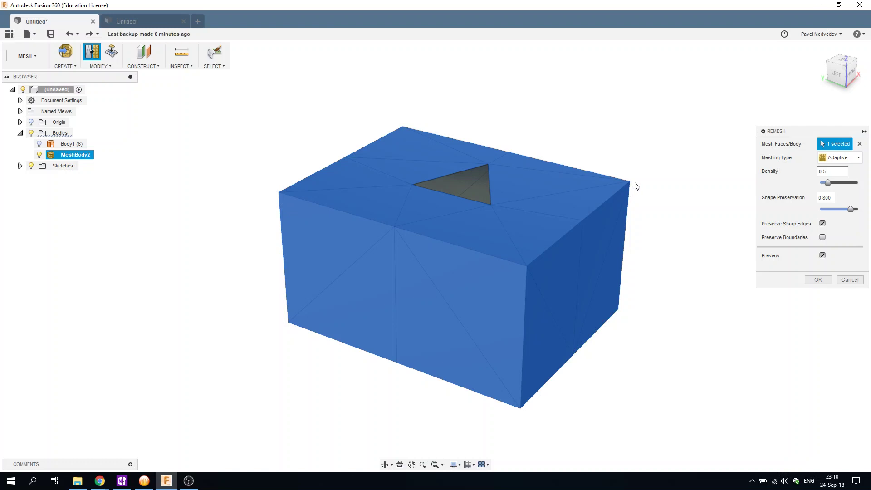
pyautogui.click(821, 224)
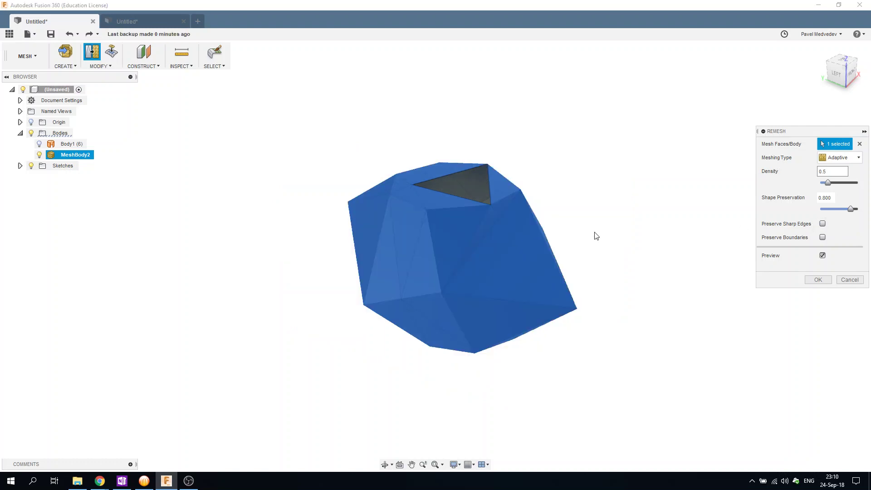
pyautogui.moveTo(594, 234)
pyautogui.keyDown('shift'); pyautogui.mouseDown(button='middle')
pyautogui.moveTo(484, 283)
pyautogui.moveTo(495, 236)
pyautogui.moveTo(553, 183)
pyautogui.moveTo(581, 173)
pyautogui.moveTo(597, 246)
pyautogui.moveTo(577, 246)
pyautogui.moveTo(589, 247)
pyautogui.mouseUp(button='middle'); pyautogui.keyUp('shift')
pyautogui.click(822, 223)
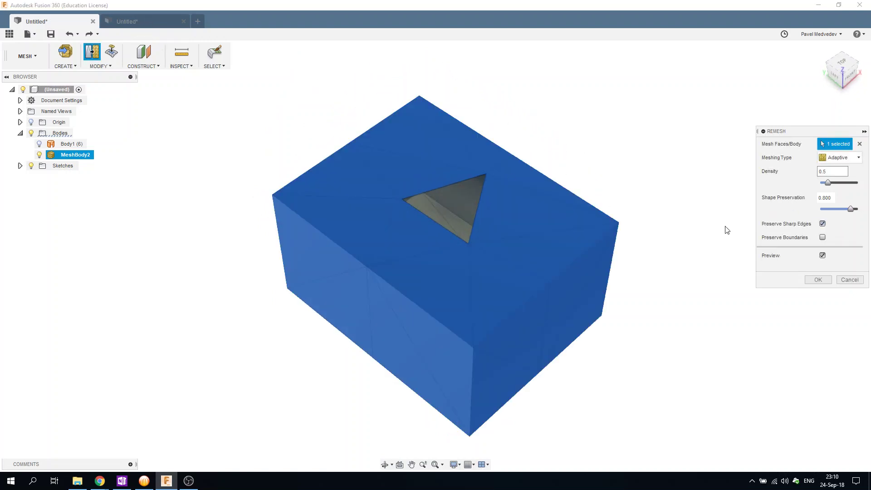
# Select MeshBody1 in the handle document, then return to the box document.
pyautogui.click(143, 19)
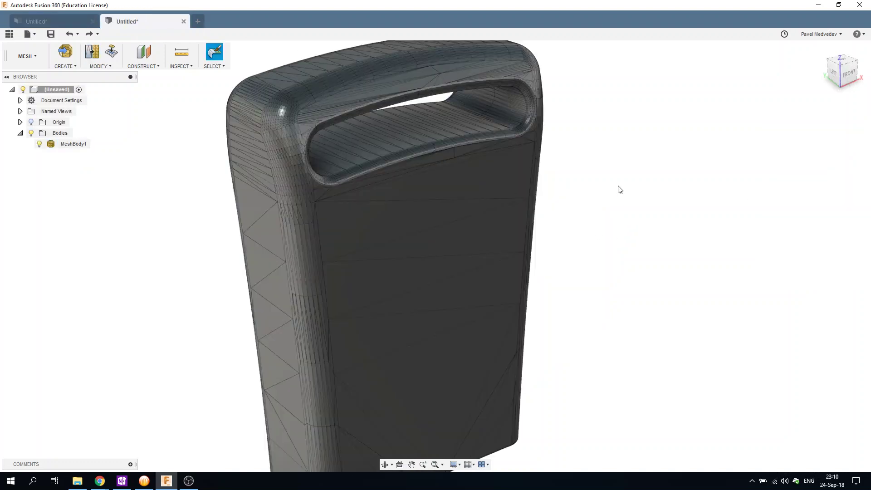
pyautogui.moveTo(619, 189); pyautogui.dragTo(640, 214, button='middle')
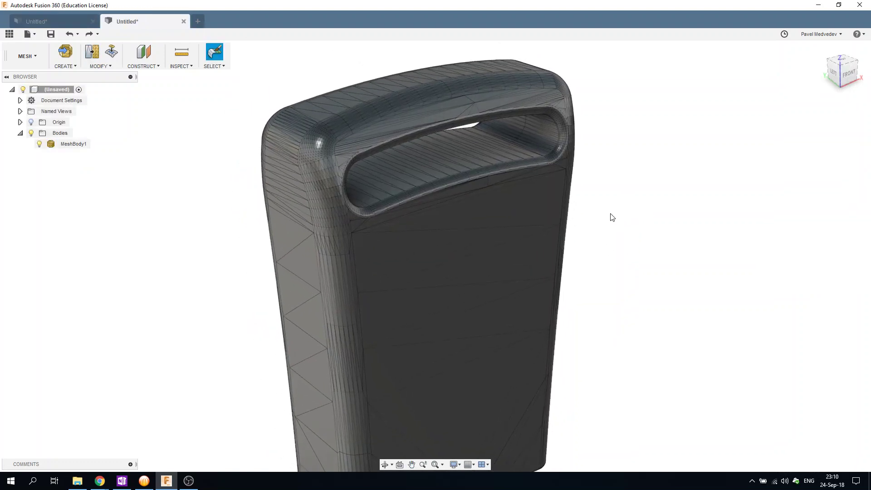
pyautogui.click(449, 182)
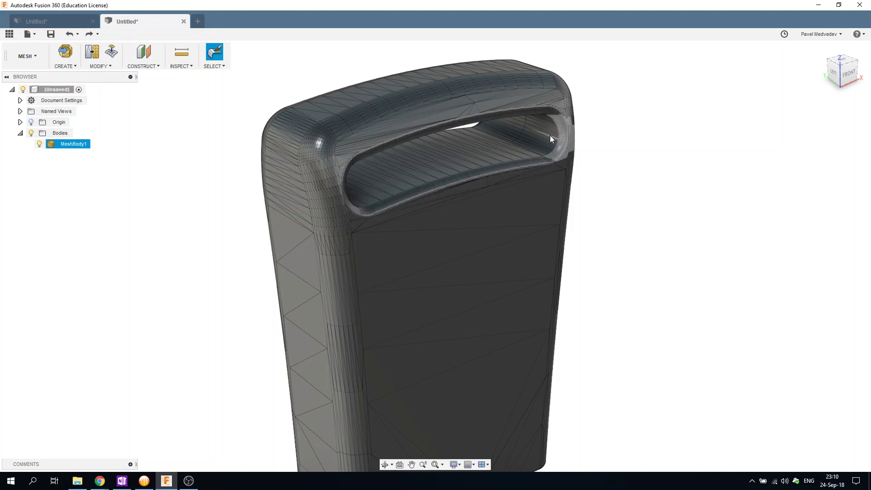
pyautogui.click(73, 23)
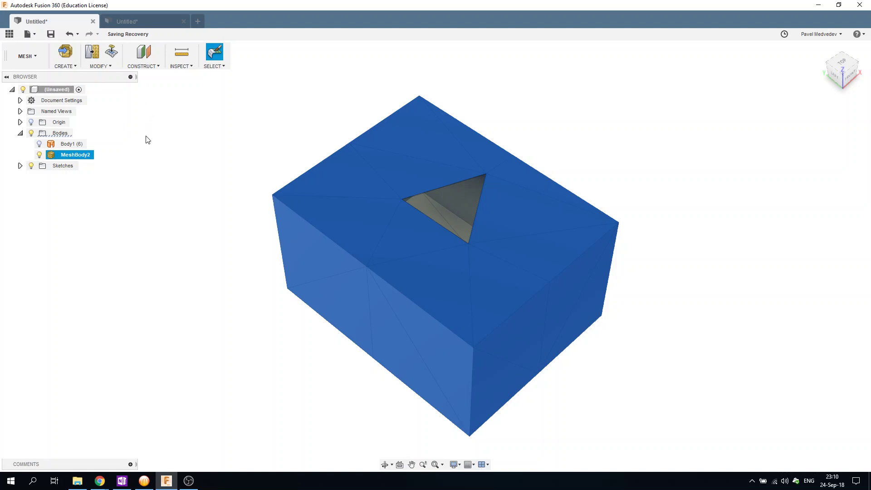
# Undo the box's remesh, then start a previewed adaptive remesh of MeshBody2, zoomed in.
pyautogui.hotkey('ctrl', 'z')
pyautogui.click(97, 67)
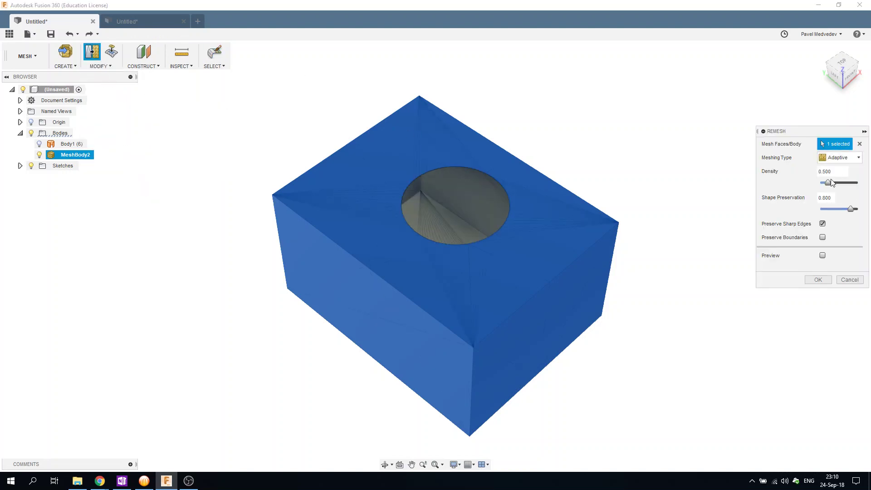
pyautogui.click(822, 256)
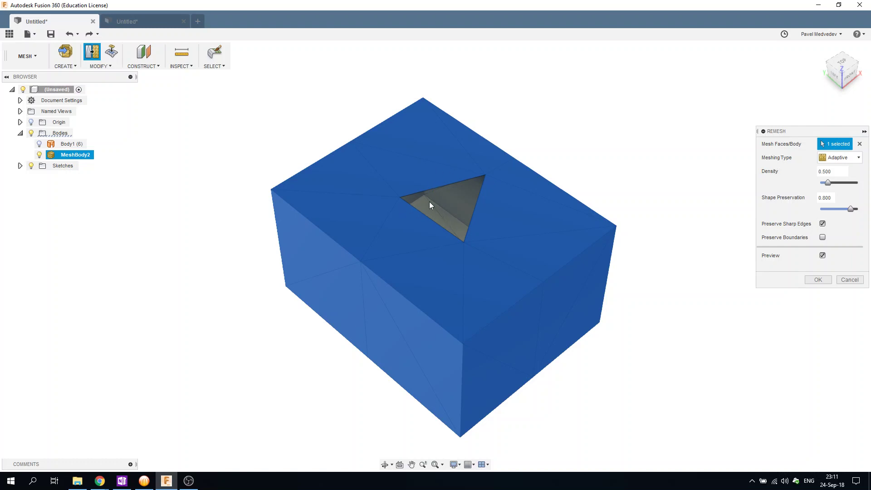
pyautogui.scroll(1, 410, 195)
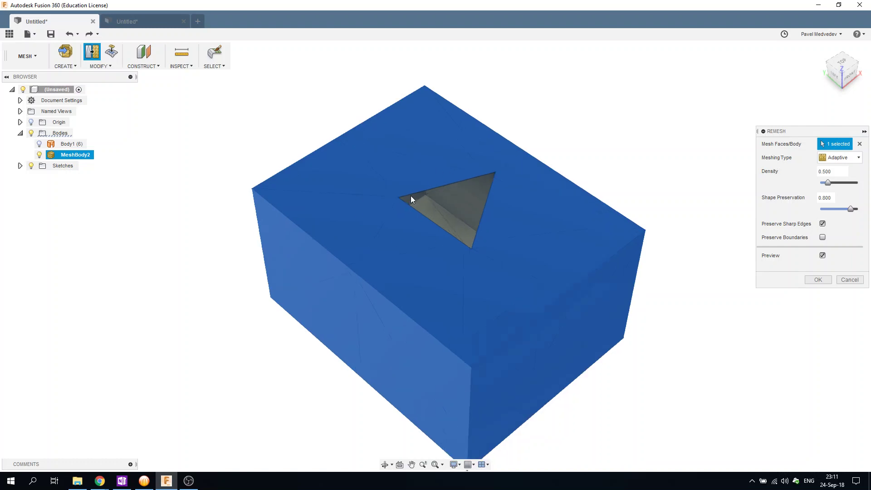
pyautogui.scroll(1, 408, 193)
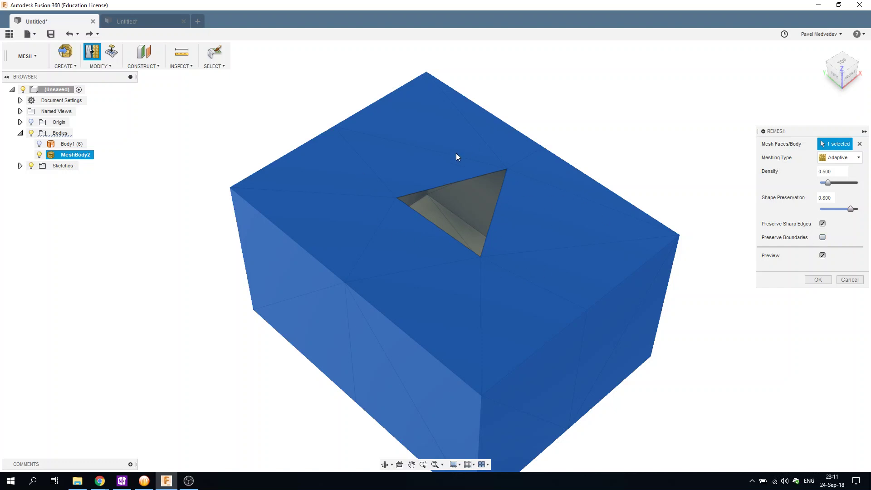
# Compare Preserve Boundaries on the box, then apply the remesh with boundaries unpreserved.
pyautogui.click(822, 238)
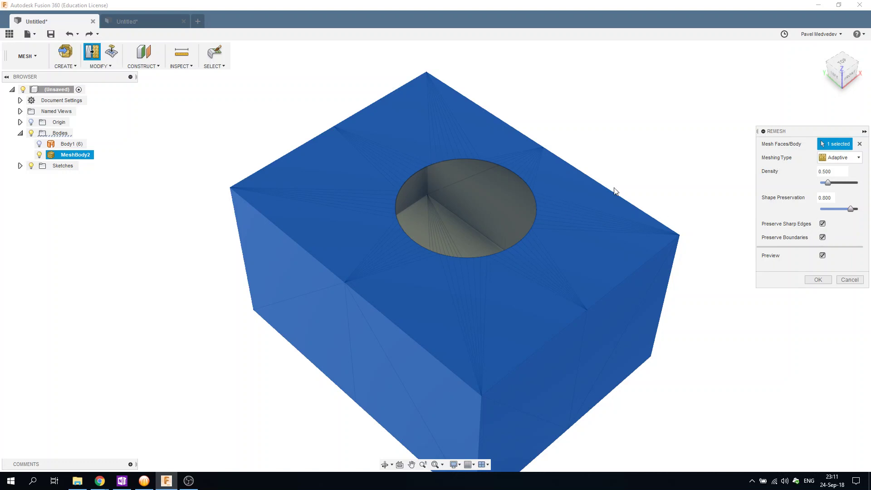
pyautogui.keyDown('shift'); pyautogui.moveTo(524, 197); pyautogui.dragTo(522, 192, button='middle'); pyautogui.keyUp('shift')
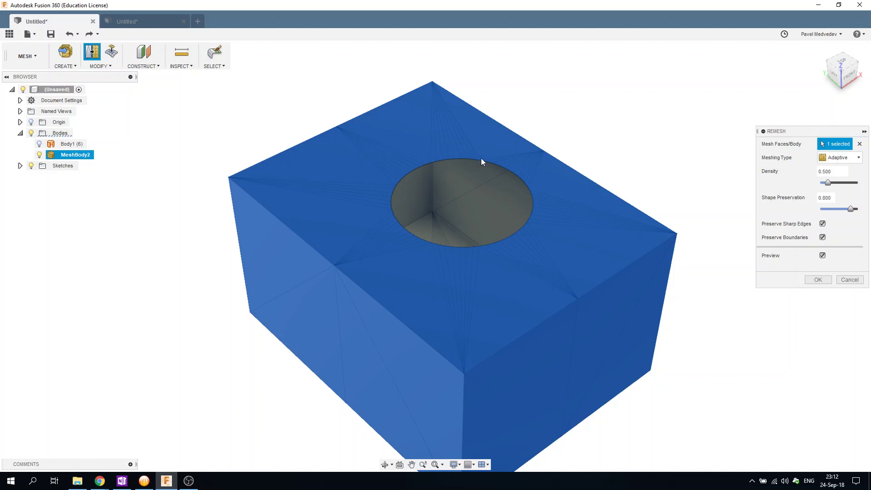
pyautogui.click(825, 237)
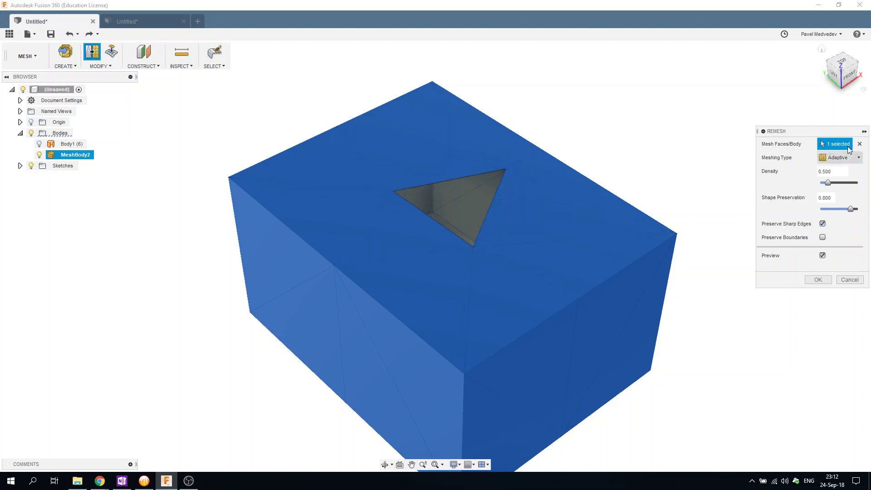
pyautogui.click(821, 223)
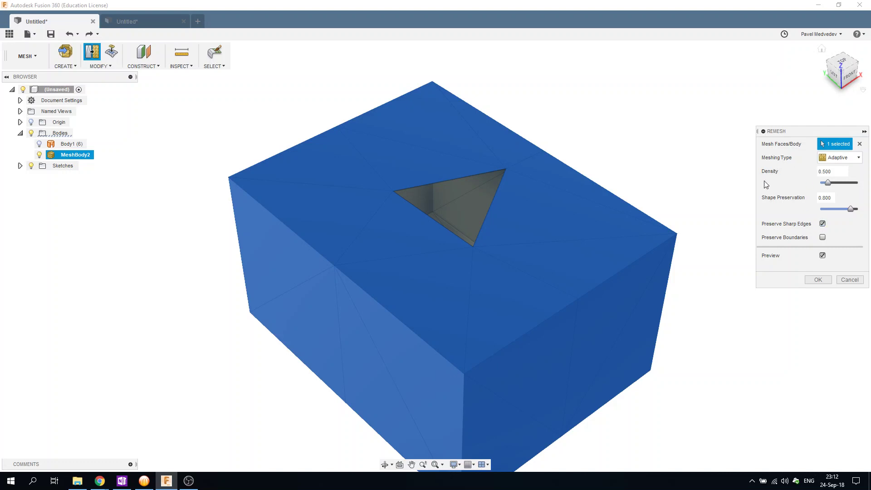
pyautogui.click(818, 279)
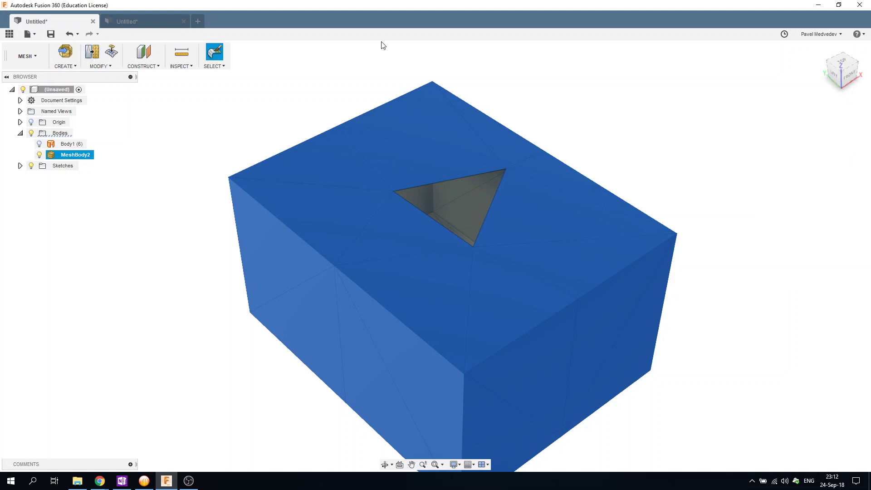
# In the handle document, start an Adaptive remesh preview of MeshBody1.
pyautogui.click(139, 20)
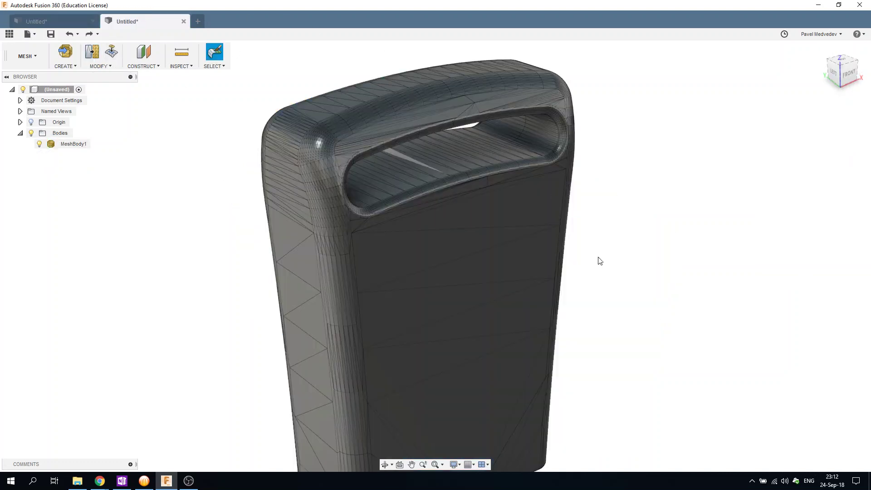
pyautogui.click(100, 65)
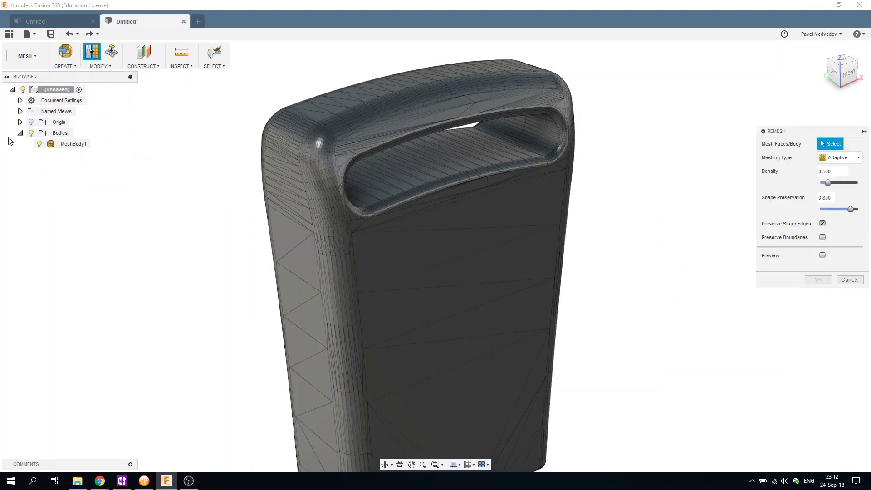
pyautogui.click(58, 145)
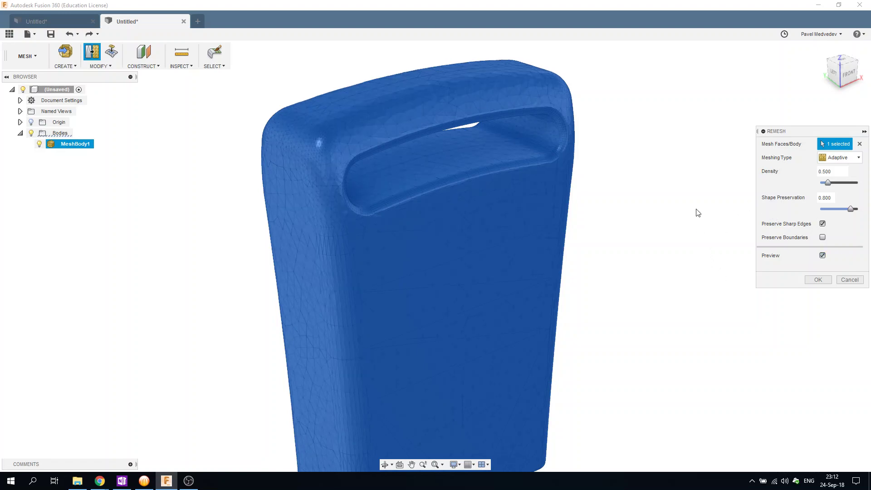
pyautogui.moveTo(691, 179)
pyautogui.keyDown('shift'); pyautogui.mouseDown(button='middle')
pyautogui.moveTo(671, 175)
pyautogui.moveTo(686, 227)
pyautogui.moveTo(692, 222)
pyautogui.mouseUp(button='middle'); pyautogui.keyUp('shift')
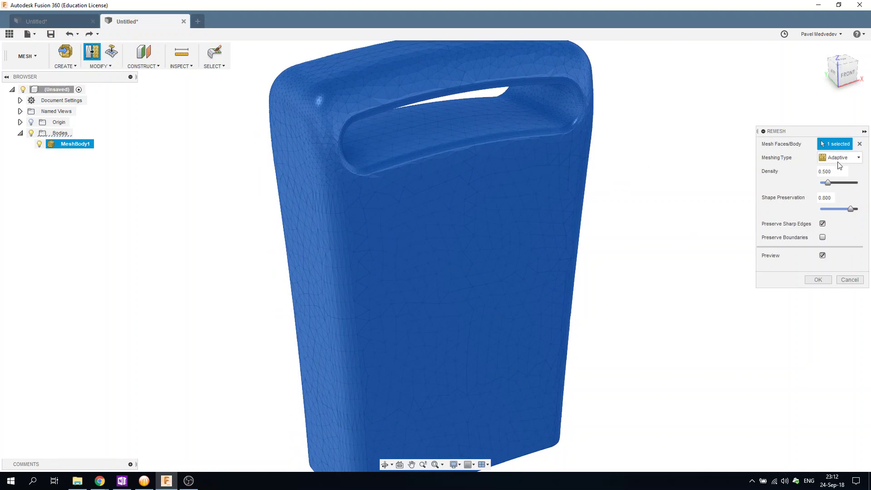
pyautogui.moveTo(375, 86)
pyautogui.keyDown('shift'); pyautogui.mouseDown(button='middle')
pyautogui.moveTo(392, 122)
pyautogui.moveTo(387, 159)
pyautogui.mouseUp(button='middle'); pyautogui.keyUp('shift')
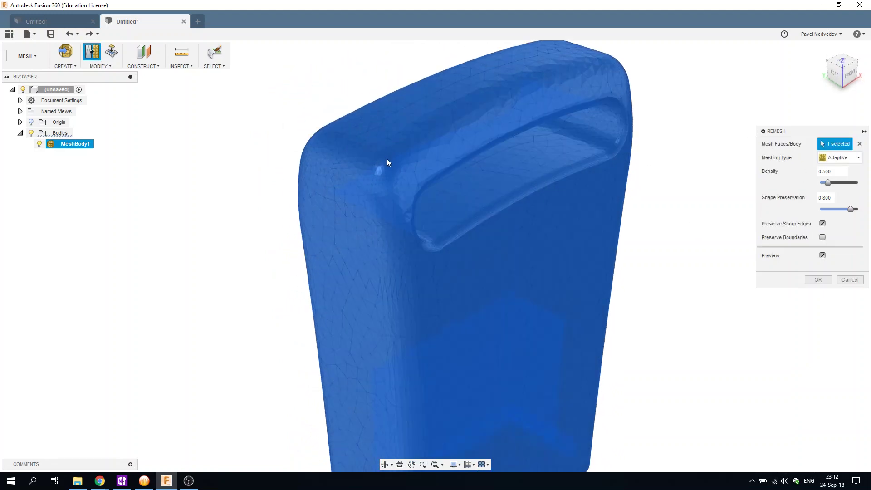
# Inspect the remesh preview around the handle opening from the front and underside.
pyautogui.scroll(5, 383, 189)
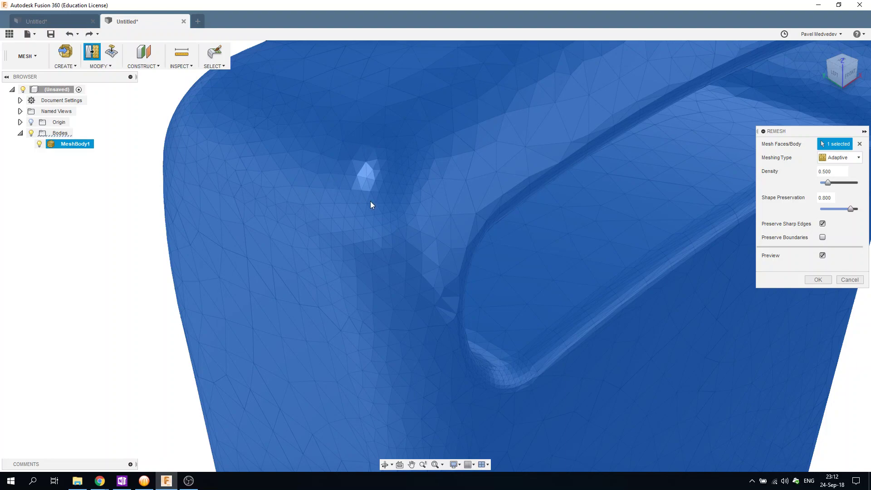
pyautogui.scroll(-5, 379, 190)
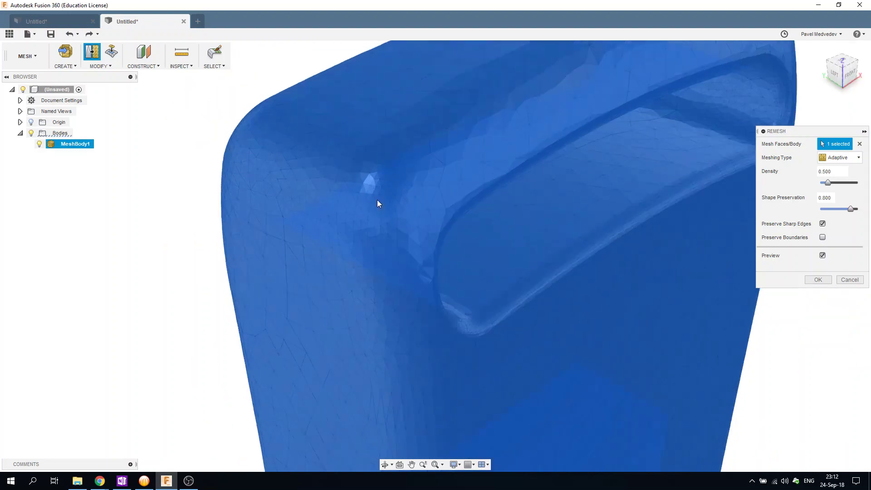
pyautogui.moveTo(377, 200)
pyautogui.keyDown('shift'); pyautogui.mouseDown(button='middle')
pyautogui.moveTo(319, 196)
pyautogui.moveTo(406, 314)
pyautogui.mouseUp(button='middle'); pyautogui.keyUp('shift')
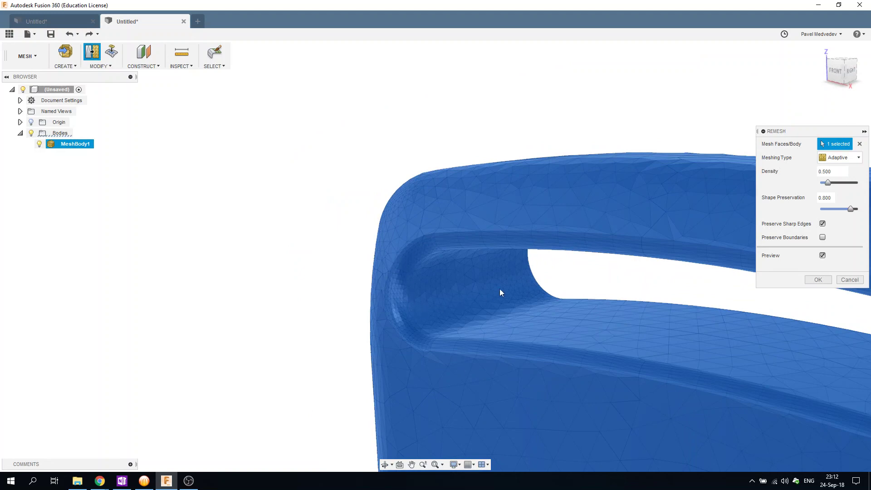
pyautogui.scroll(-3, 417, 312)
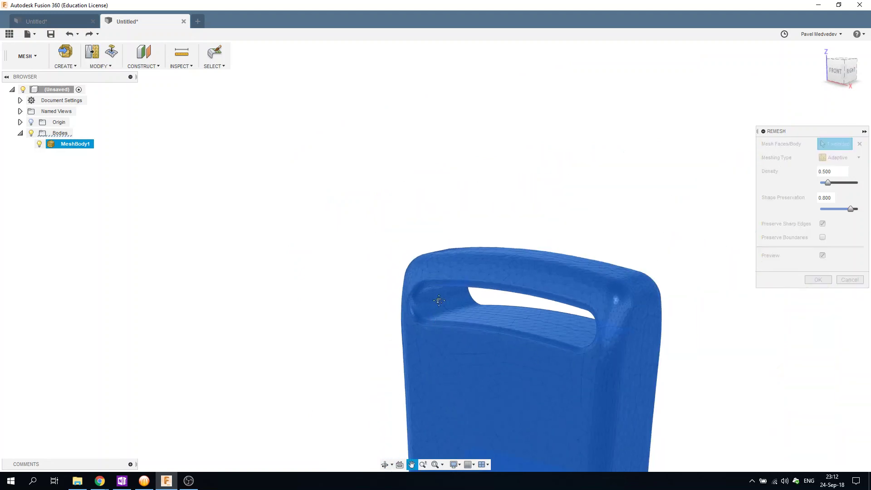
pyautogui.moveTo(425, 310)
pyautogui.keyDown('shift'); pyautogui.mouseDown(button='middle')
pyautogui.moveTo(438, 140)
pyautogui.moveTo(516, 227)
pyautogui.moveTo(523, 403)
pyautogui.mouseUp(button='middle'); pyautogui.keyUp('shift')
pyautogui.moveTo(554, 236)
pyautogui.keyDown('shift'); pyautogui.mouseDown(button='middle')
pyautogui.moveTo(575, 304)
pyautogui.moveTo(569, 318)
pyautogui.moveTo(564, 292)
pyautogui.moveTo(518, 380)
pyautogui.mouseUp(button='middle'); pyautogui.keyUp('shift')
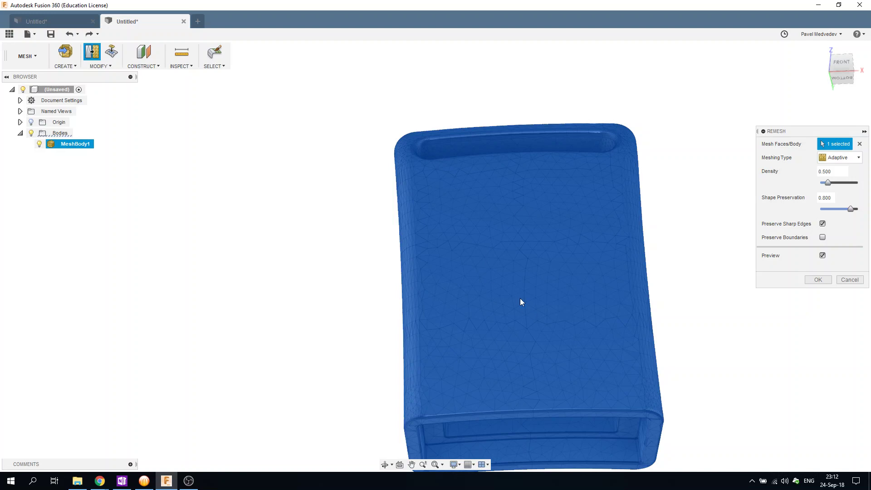
pyautogui.moveTo(566, 288)
pyautogui.keyDown('shift'); pyautogui.mouseDown(button='middle')
pyautogui.moveTo(566, 249)
pyautogui.moveTo(577, 272)
pyautogui.mouseUp(button='middle'); pyautogui.keyUp('shift')
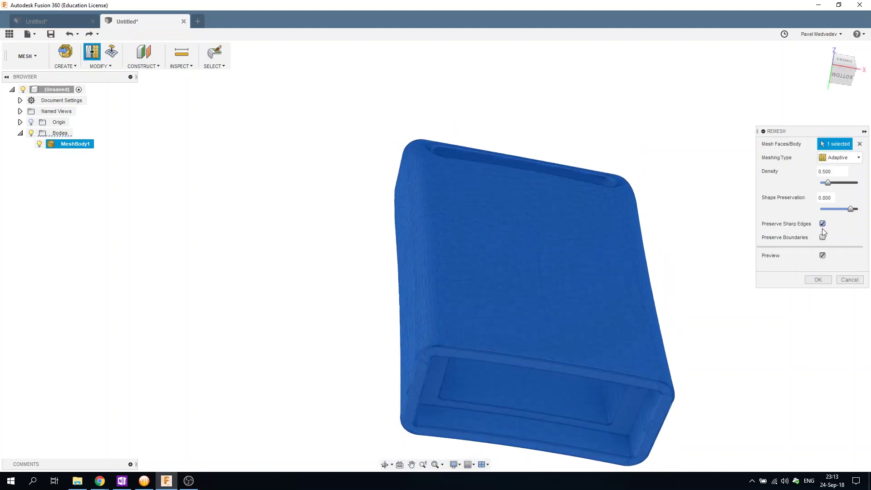
pyautogui.keyDown('shift'); pyautogui.moveTo(671, 405); pyautogui.dragTo(664, 301, button='middle'); pyautogui.keyUp('shift')
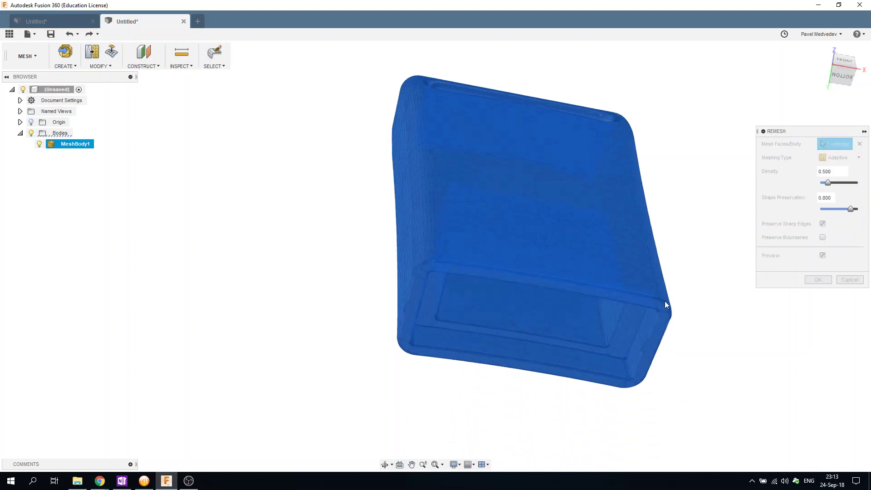
pyautogui.scroll(5, 665, 300)
pyautogui.moveTo(673, 366)
pyautogui.keyDown('shift'); pyautogui.mouseDown(button='middle')
pyautogui.moveTo(687, 351)
pyautogui.moveTo(694, 356)
pyautogui.mouseUp(button='middle'); pyautogui.keyUp('shift')
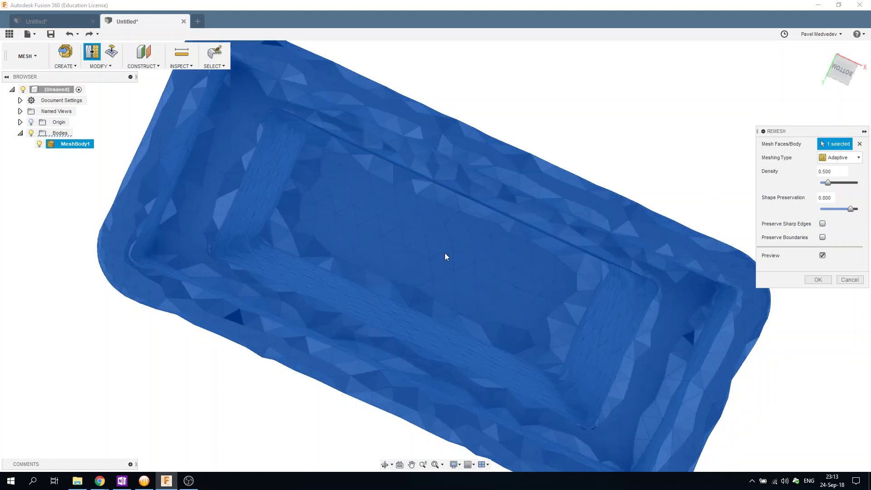
pyautogui.scroll(-3, 444, 256)
pyautogui.keyDown('shift'); pyautogui.moveTo(459, 244); pyautogui.dragTo(491, 310, button='middle'); pyautogui.keyUp('shift')
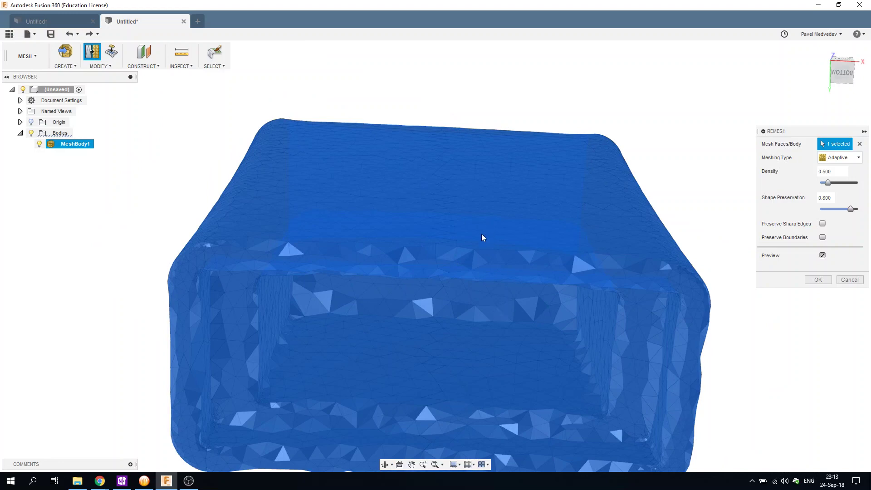
pyautogui.scroll(-2, 481, 233)
pyautogui.moveTo(473, 213)
pyautogui.keyDown('shift'); pyautogui.mouseDown(button='middle')
pyautogui.moveTo(496, 297)
pyautogui.moveTo(499, 286)
pyautogui.mouseUp(button='middle'); pyautogui.keyUp('shift')
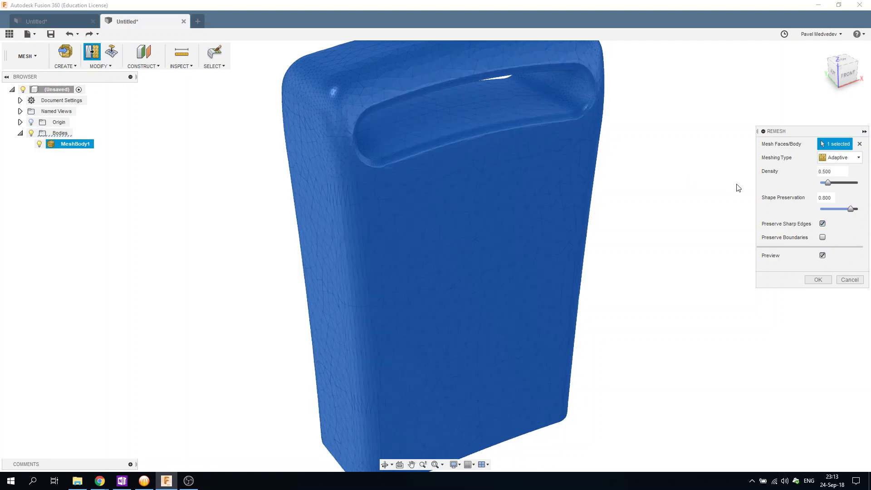
pyautogui.moveTo(738, 187)
pyautogui.keyDown('shift'); pyautogui.mouseDown(button='middle')
pyautogui.moveTo(632, 217)
pyautogui.moveTo(635, 246)
pyautogui.moveTo(619, 227)
pyautogui.moveTo(626, 224)
pyautogui.mouseUp(button='middle'); pyautogui.keyUp('shift')
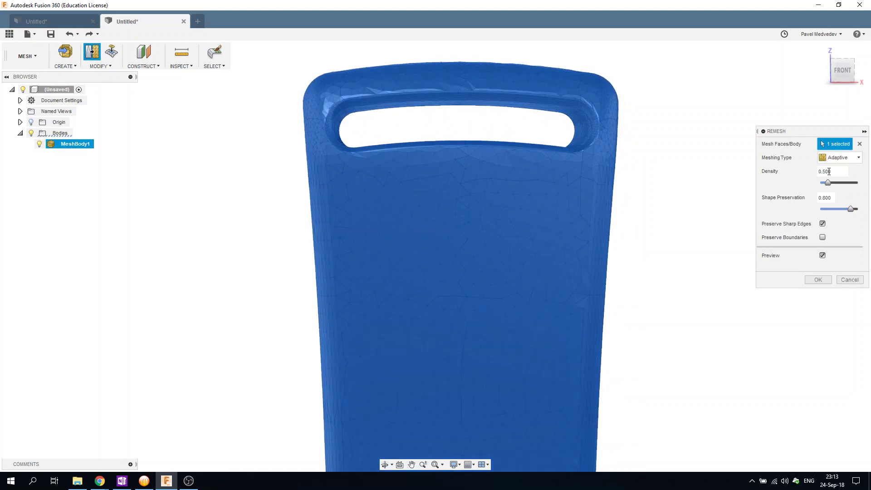
pyautogui.keyDown('shift'); pyautogui.moveTo(719, 129); pyautogui.dragTo(707, 136, button='middle'); pyautogui.keyUp('shift')
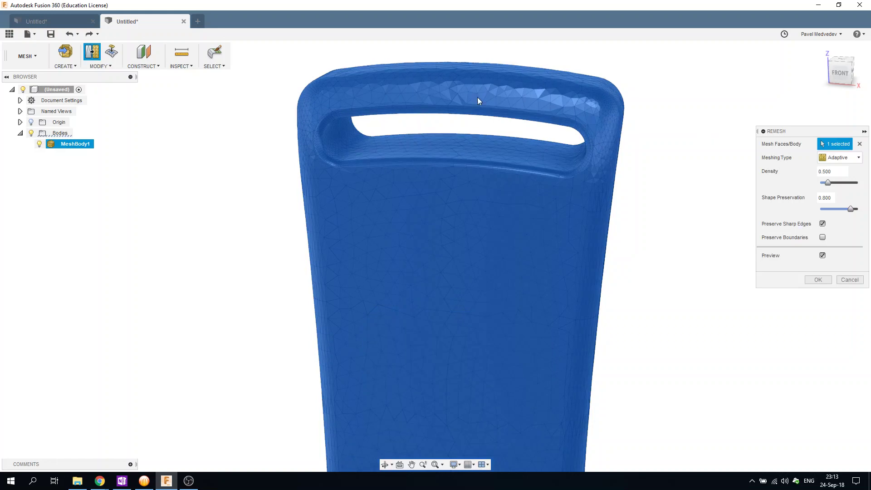
pyautogui.scroll(1, 515, 96)
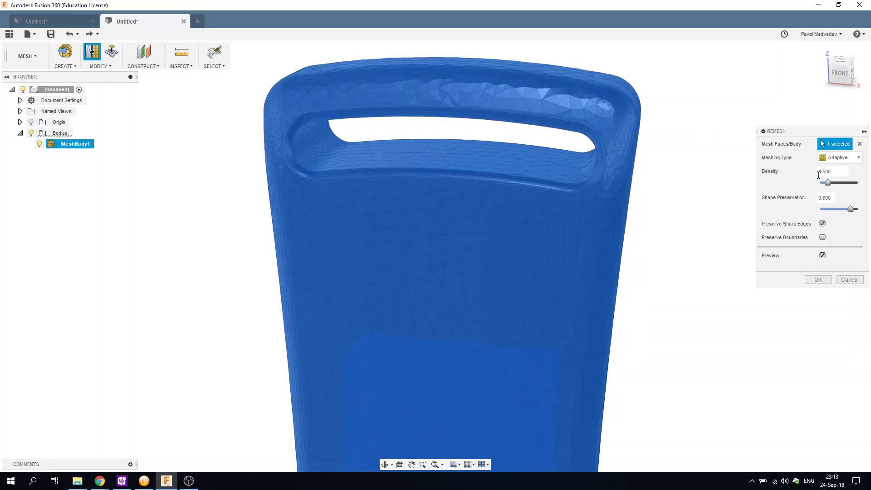
pyautogui.doubleClick(833, 171)
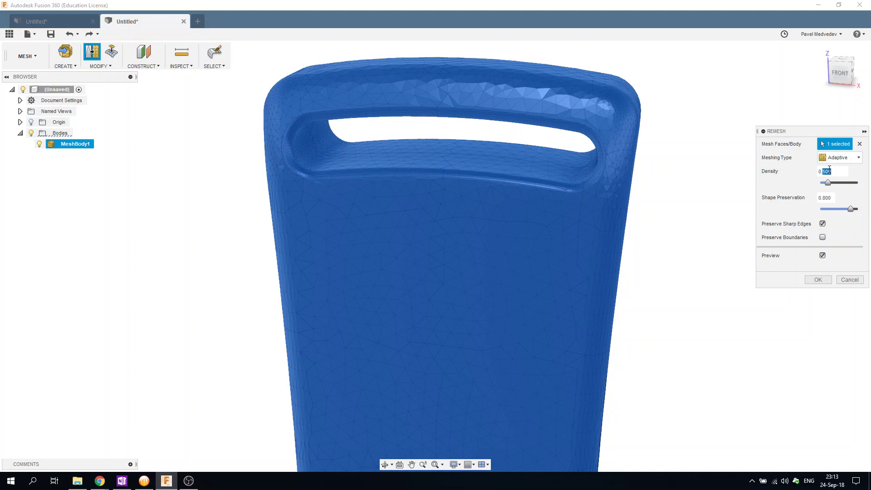
pyautogui.click(833, 171)
pyautogui.keyDown('shift'); pyautogui.moveTo(374, 114); pyautogui.dragTo(338, 167, button='middle'); pyautogui.keyUp('shift')
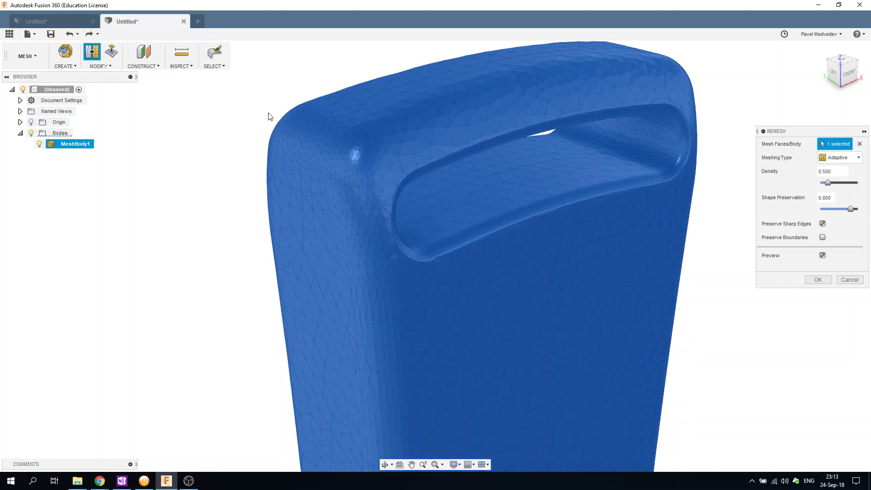
# Set shape preservation to 0.3 and inspect the coarser mesh around both ends of the slot.
pyautogui.doubleClick(824, 198)
pyautogui.write('0.3')
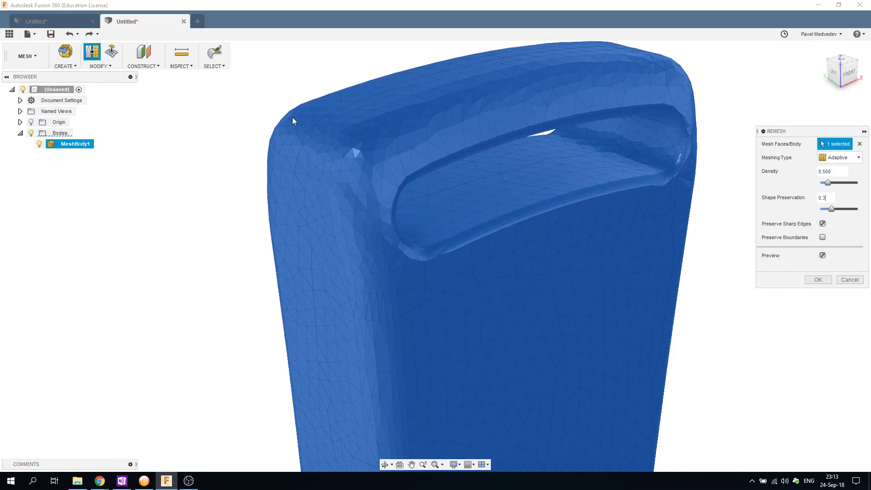
pyautogui.keyDown('shift'); pyautogui.moveTo(444, 263); pyautogui.dragTo(408, 247, button='middle'); pyautogui.keyUp('shift')
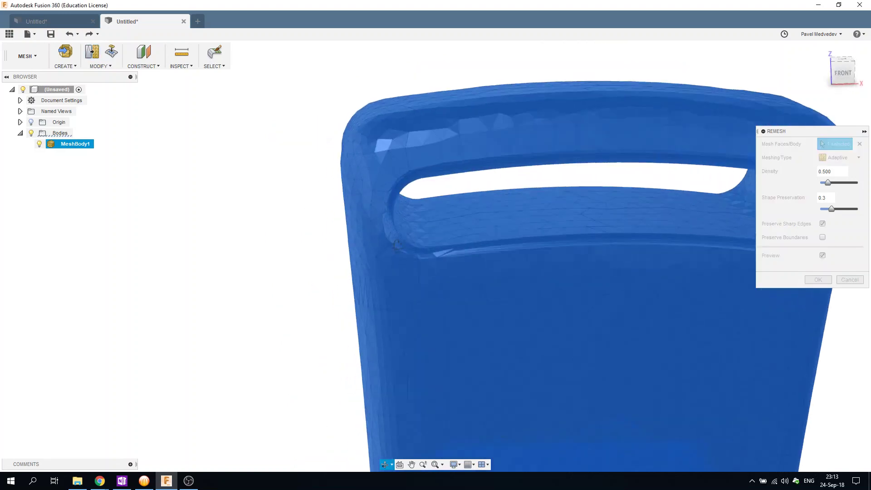
pyautogui.scroll(3, 390, 246)
pyautogui.scroll(2, 425, 218)
pyautogui.moveTo(425, 215)
pyautogui.keyDown('shift'); pyautogui.mouseDown(button='middle')
pyautogui.moveTo(415, 230)
pyautogui.moveTo(401, 159)
pyautogui.mouseUp(button='middle'); pyautogui.keyUp('shift')
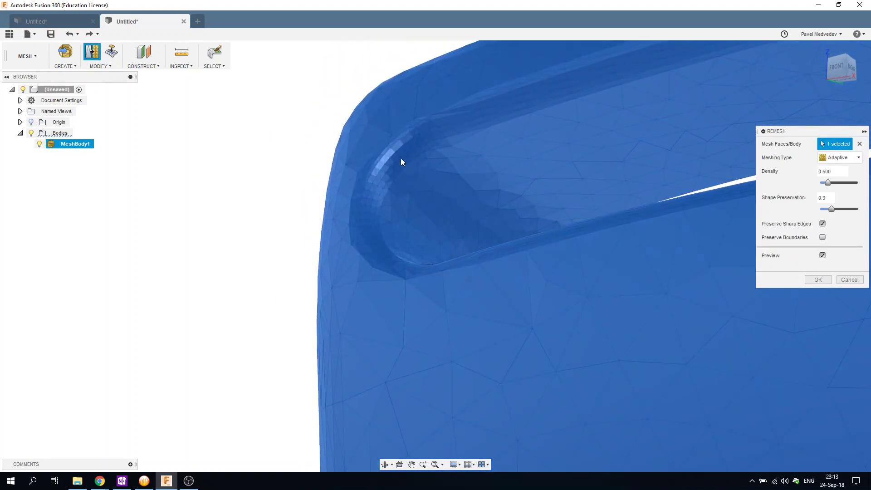
pyautogui.moveTo(405, 271)
pyautogui.keyDown('shift'); pyautogui.mouseDown(button='middle')
pyautogui.moveTo(474, 291)
pyautogui.moveTo(521, 342)
pyautogui.moveTo(480, 233)
pyautogui.moveTo(465, 224)
pyautogui.moveTo(574, 200)
pyautogui.moveTo(573, 219)
pyautogui.moveTo(604, 206)
pyautogui.moveTo(743, 227)
pyautogui.mouseUp(button='middle'); pyautogui.keyUp('shift')
# Set shape preservation to 0.7 and review the handle top from a front view.
pyautogui.doubleClick(827, 198)
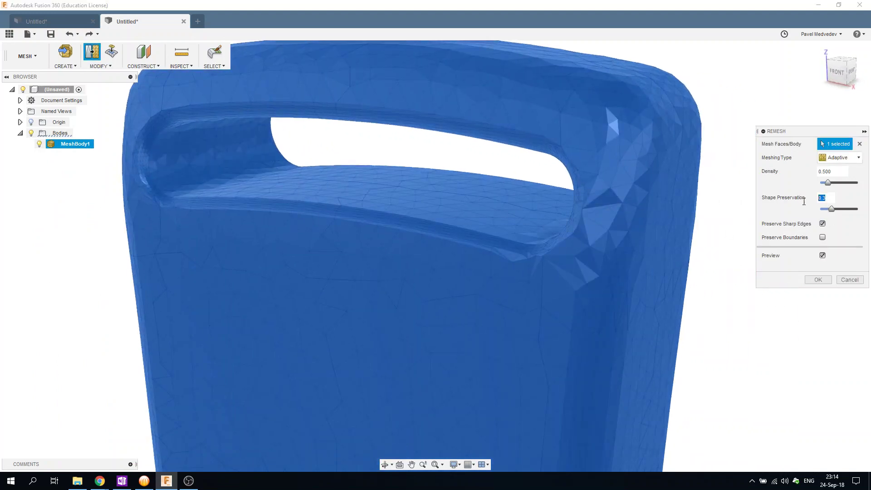
pyautogui.write('0')
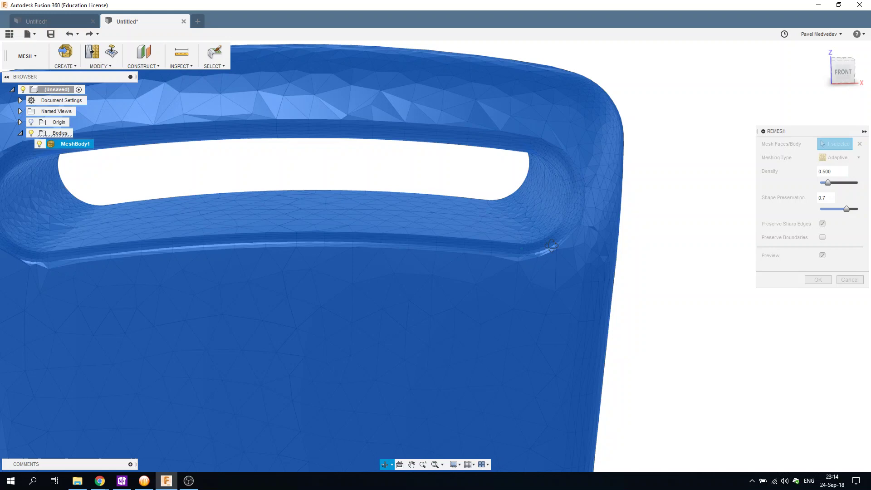
pyautogui.keyDown('shift'); pyautogui.moveTo(635, 258); pyautogui.dragTo(505, 268, button='middle'); pyautogui.keyUp('shift')
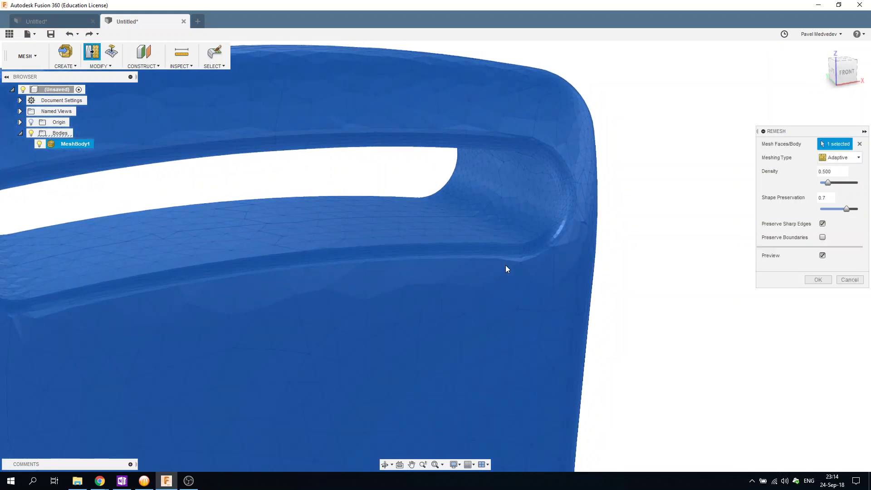
pyautogui.scroll(-3, 323, 225)
pyautogui.moveTo(322, 225)
pyautogui.mouseDown(button='middle')
pyautogui.moveTo(475, 238)
pyautogui.moveTo(455, 230)
pyautogui.moveTo(471, 229)
pyautogui.mouseUp(button='middle')
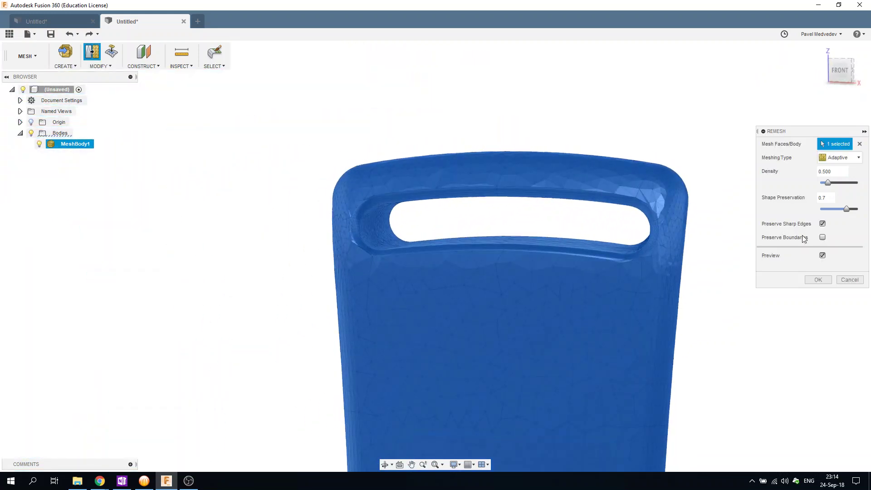
# Raise shape preservation to 0.8 and view the smoother preview from an angle.
pyautogui.doubleClick(828, 200)
pyautogui.write('0.8')
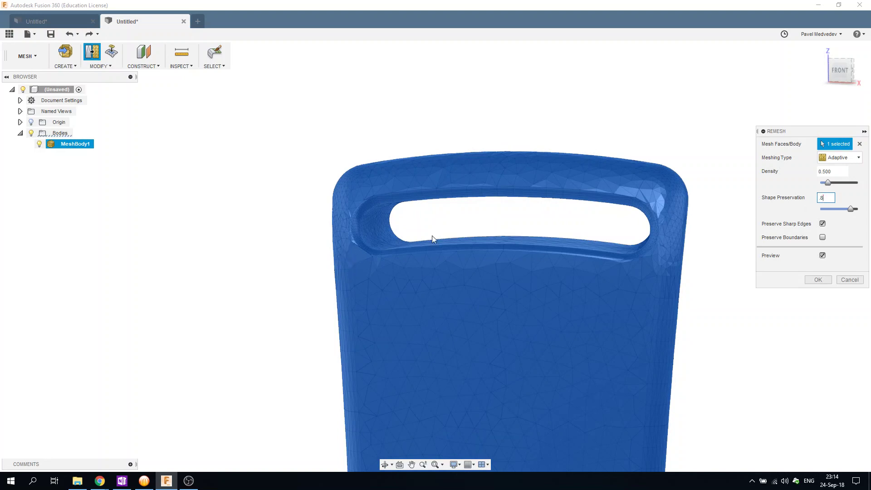
pyautogui.moveTo(490, 93)
pyautogui.keyDown('shift'); pyautogui.mouseDown(button='middle')
pyautogui.moveTo(524, 86)
pyautogui.moveTo(507, 116)
pyautogui.moveTo(653, 301)
pyautogui.moveTo(551, 243)
pyautogui.moveTo(443, 260)
pyautogui.moveTo(519, 291)
pyautogui.moveTo(494, 263)
pyautogui.mouseUp(button='middle'); pyautogui.keyUp('shift')
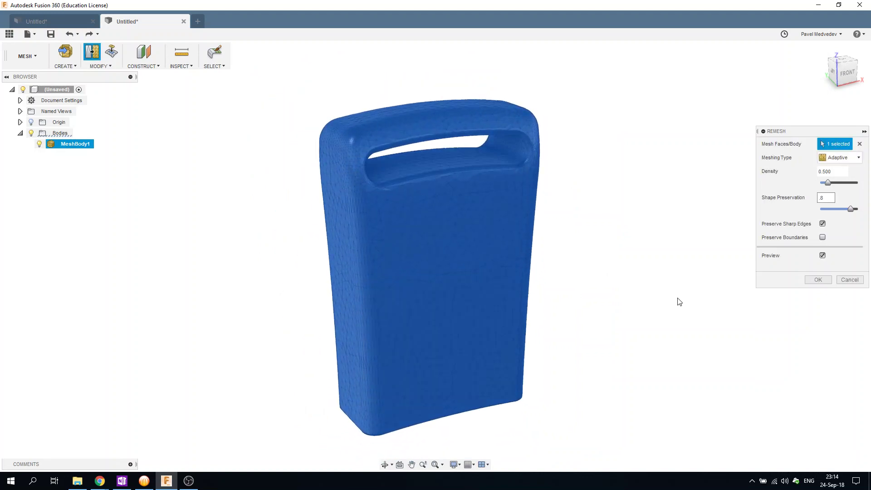
pyautogui.moveTo(645, 271)
pyautogui.keyDown('shift'); pyautogui.mouseDown(button='middle')
pyautogui.moveTo(635, 255)
pyautogui.moveTo(599, 255)
pyautogui.moveTo(604, 266)
pyautogui.mouseUp(button='middle'); pyautogui.keyUp('shift')
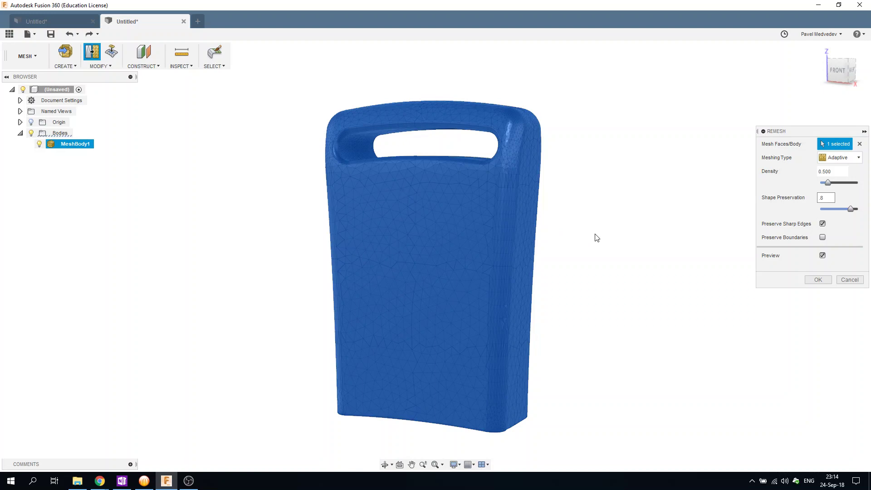
pyautogui.click(849, 278)
pyautogui.moveTo(614, 220)
pyautogui.keyDown('shift'); pyautogui.mouseDown(button='middle')
pyautogui.moveTo(583, 228)
pyautogui.moveTo(617, 234)
pyautogui.mouseUp(button='middle'); pyautogui.keyUp('shift')
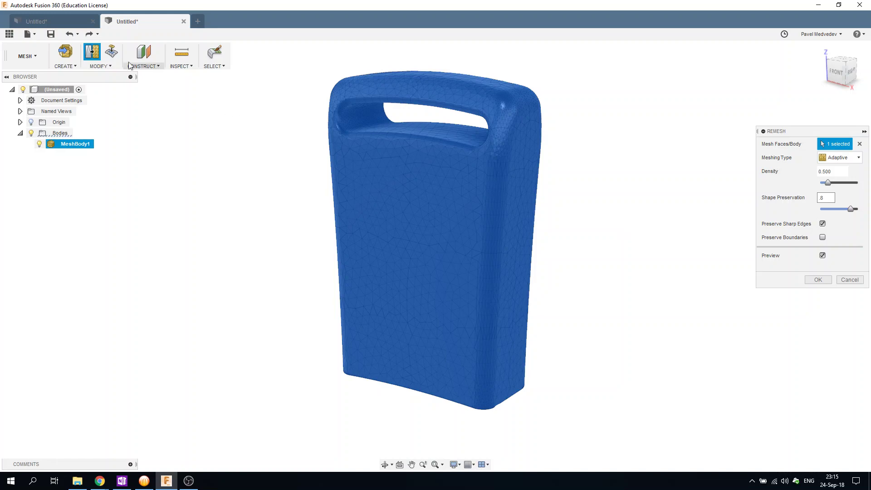
# Open the Mesh MODIFY dropdown, showing Reduce among the commands.
pyautogui.click(98, 66)
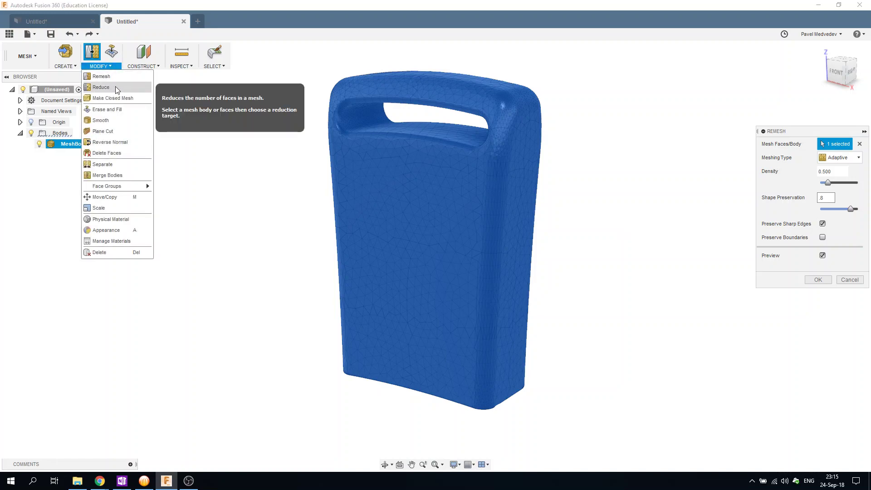